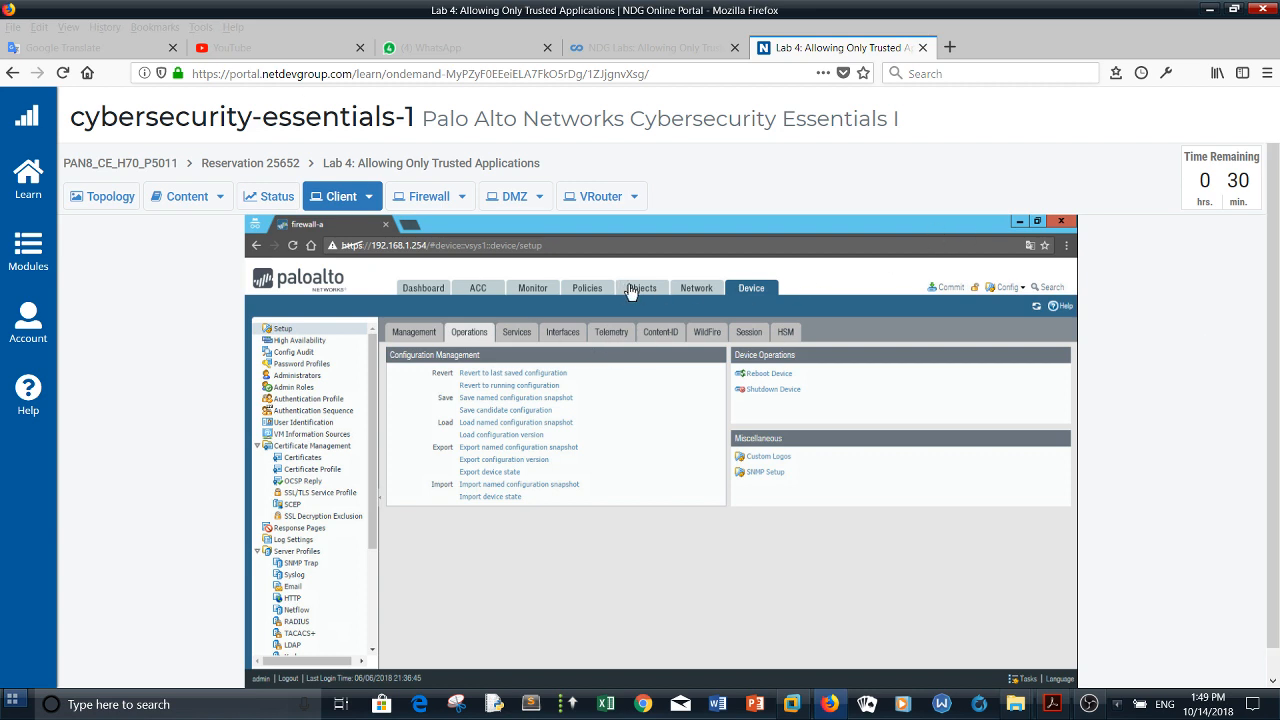
Step: Create a new application group object and name it untrusted-apps
{"action": "left_click", "coordinate": [632, 289]}
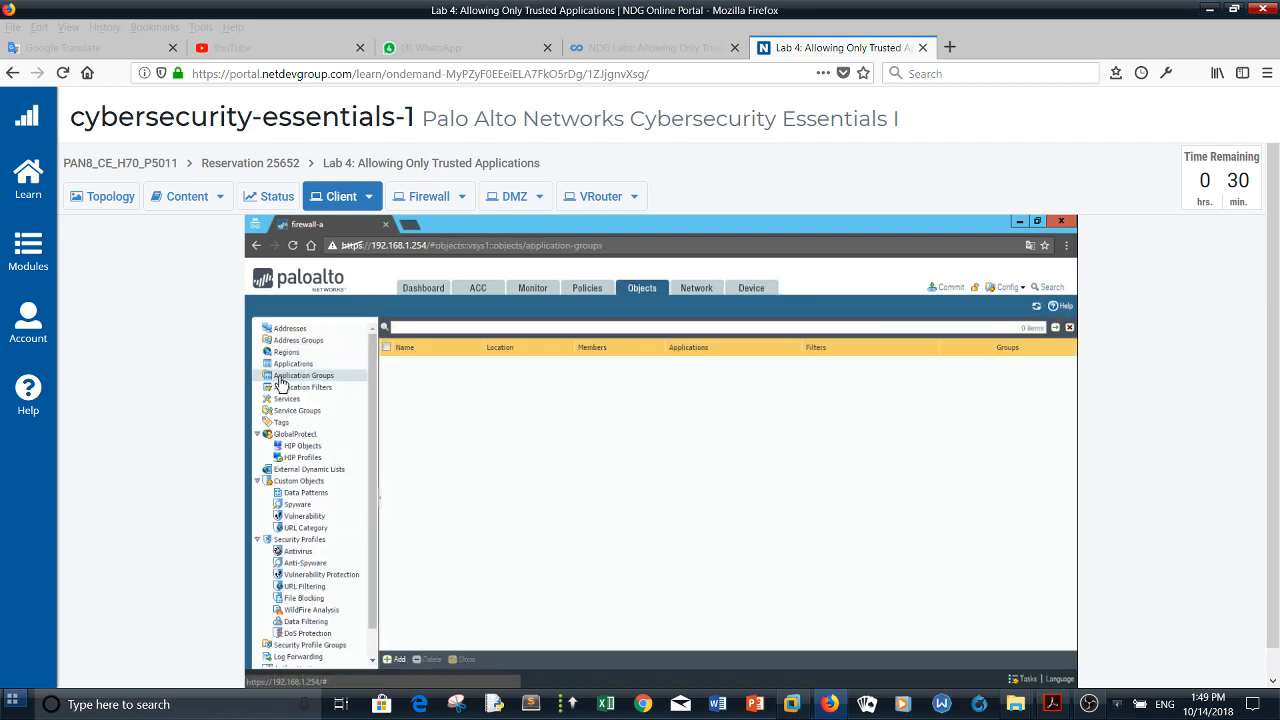
{"action": "left_click", "coordinate": [398, 661]}
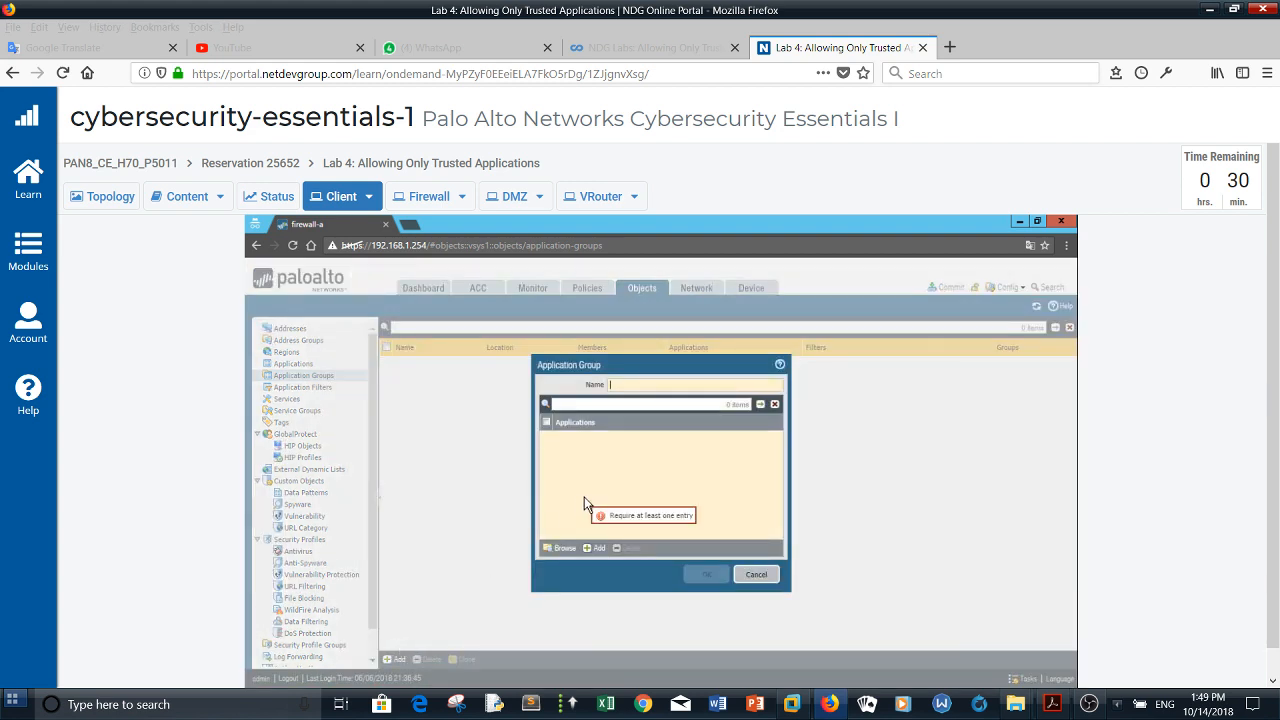
{"action": "type", "text": "unt"}
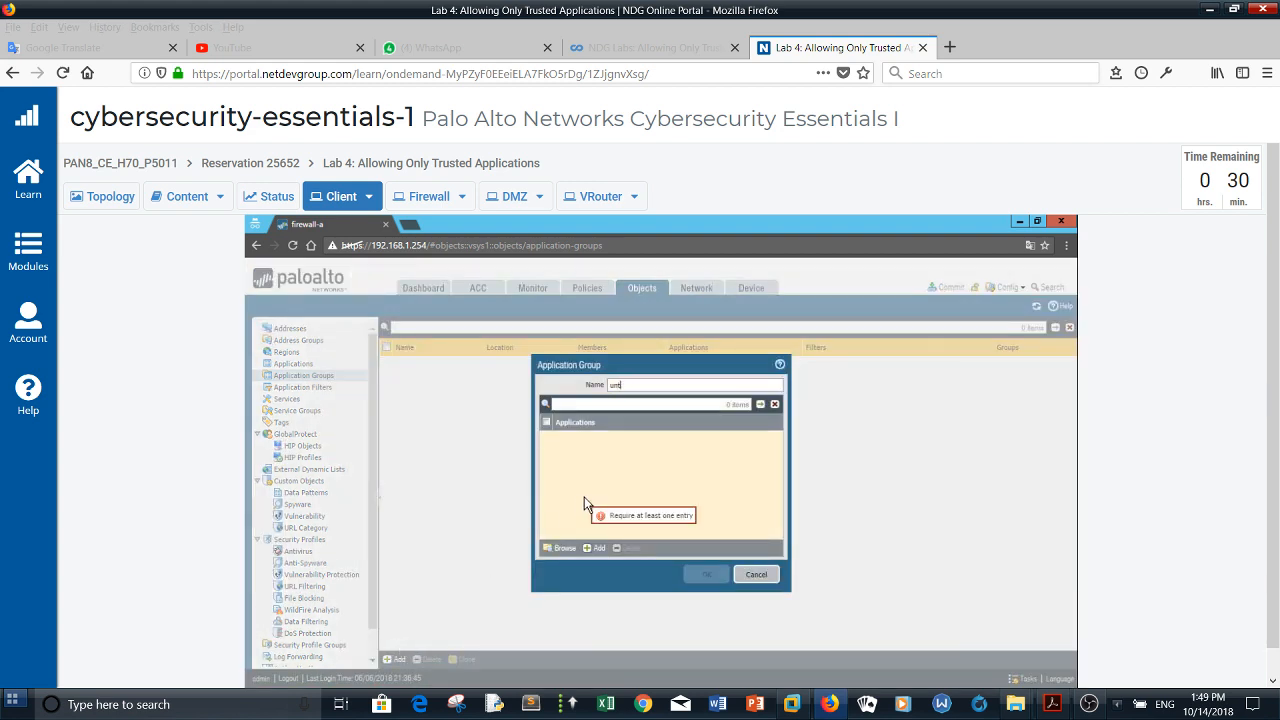
{"action": "type", "text": "rusted-apps"}
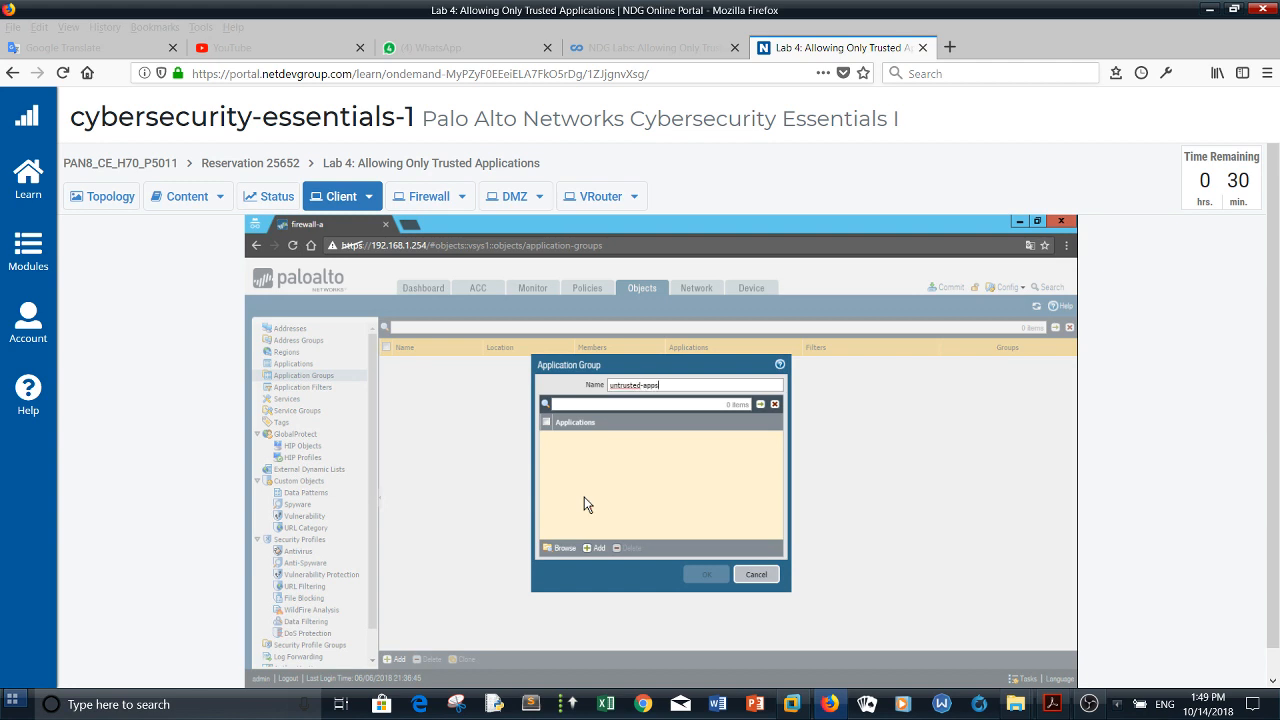
Step: Add the facebook and twitter applications to the untrusted-apps group
{"action": "left_click", "coordinate": [594, 548]}
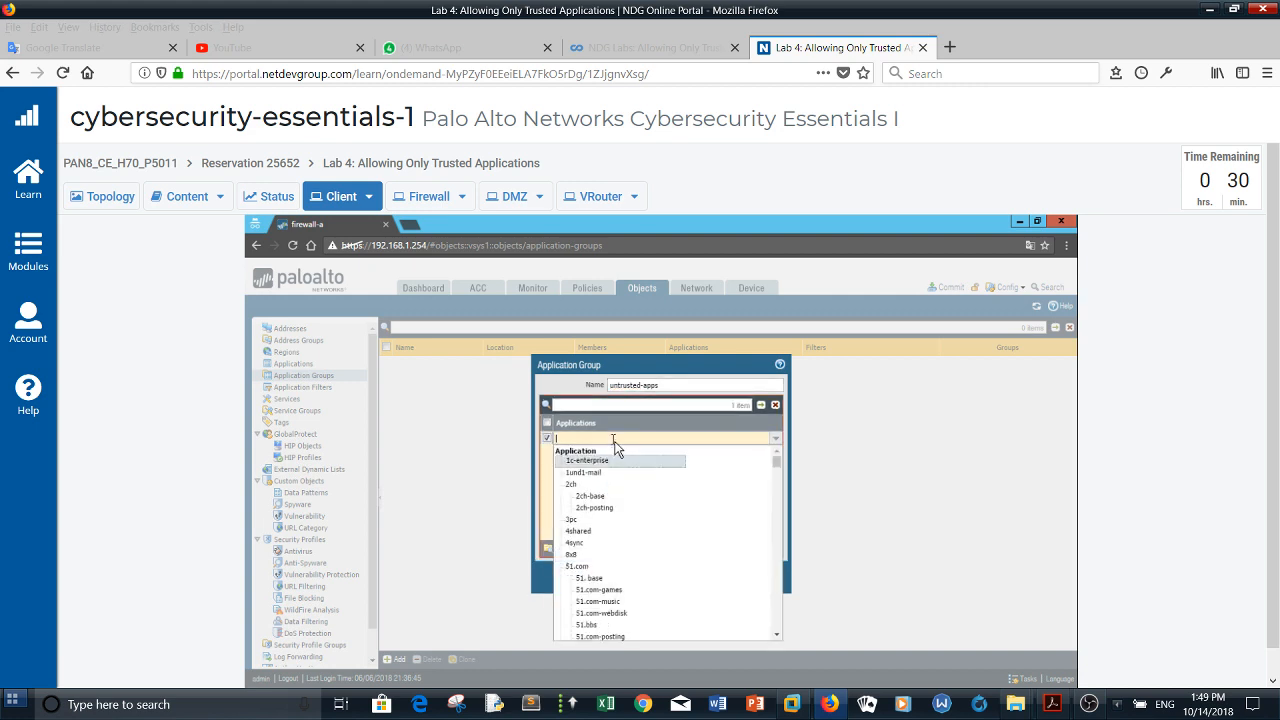
{"action": "type", "text": "facebook"}
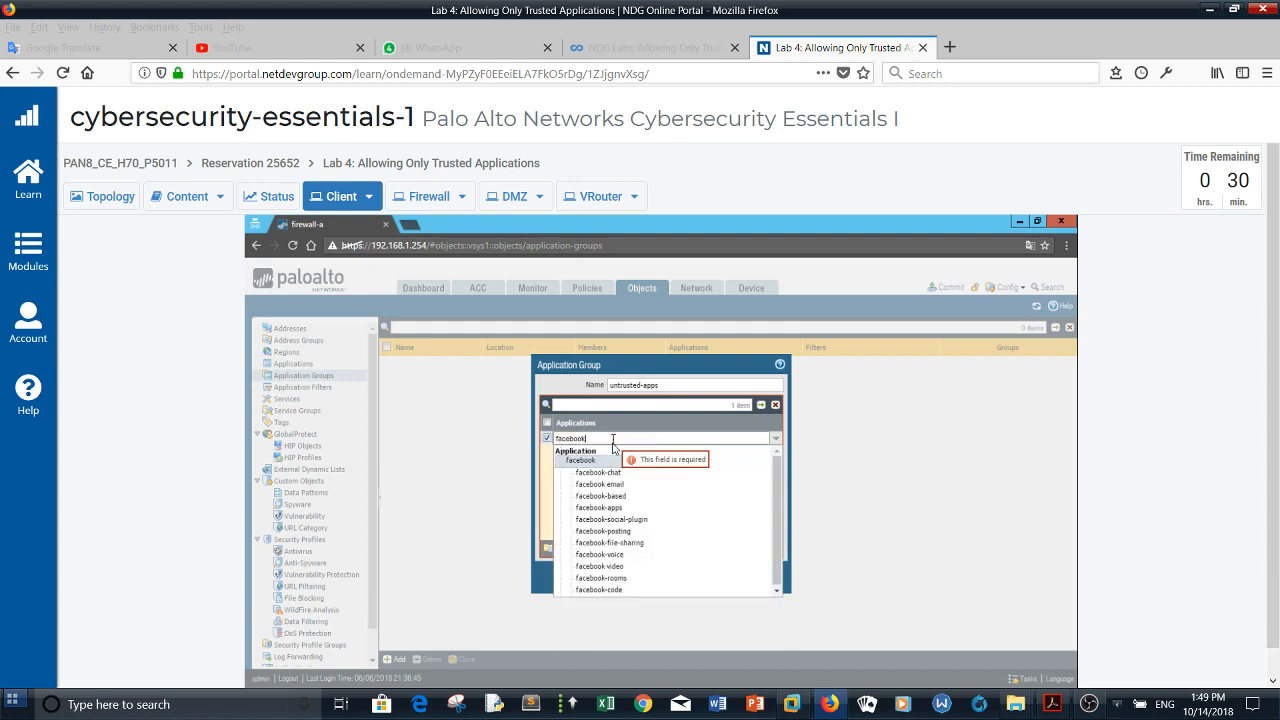
{"action": "left_click", "coordinate": [598, 462]}
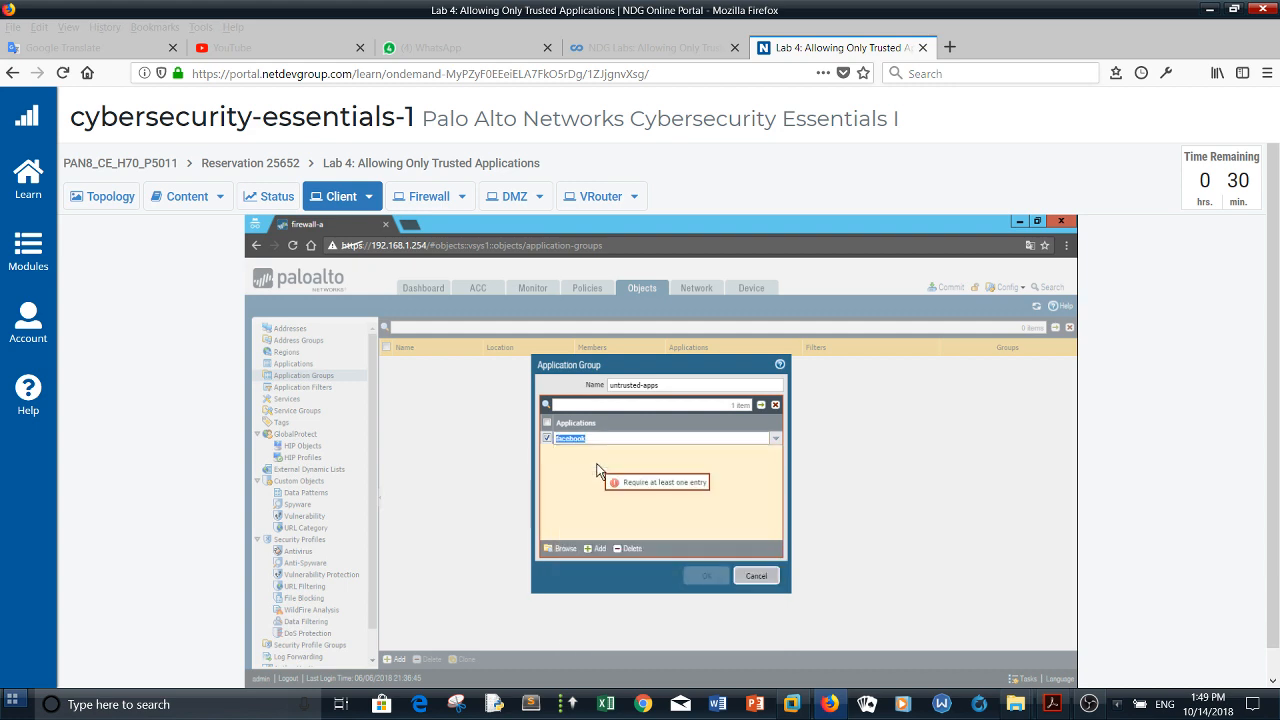
{"action": "left_click", "coordinate": [602, 479]}
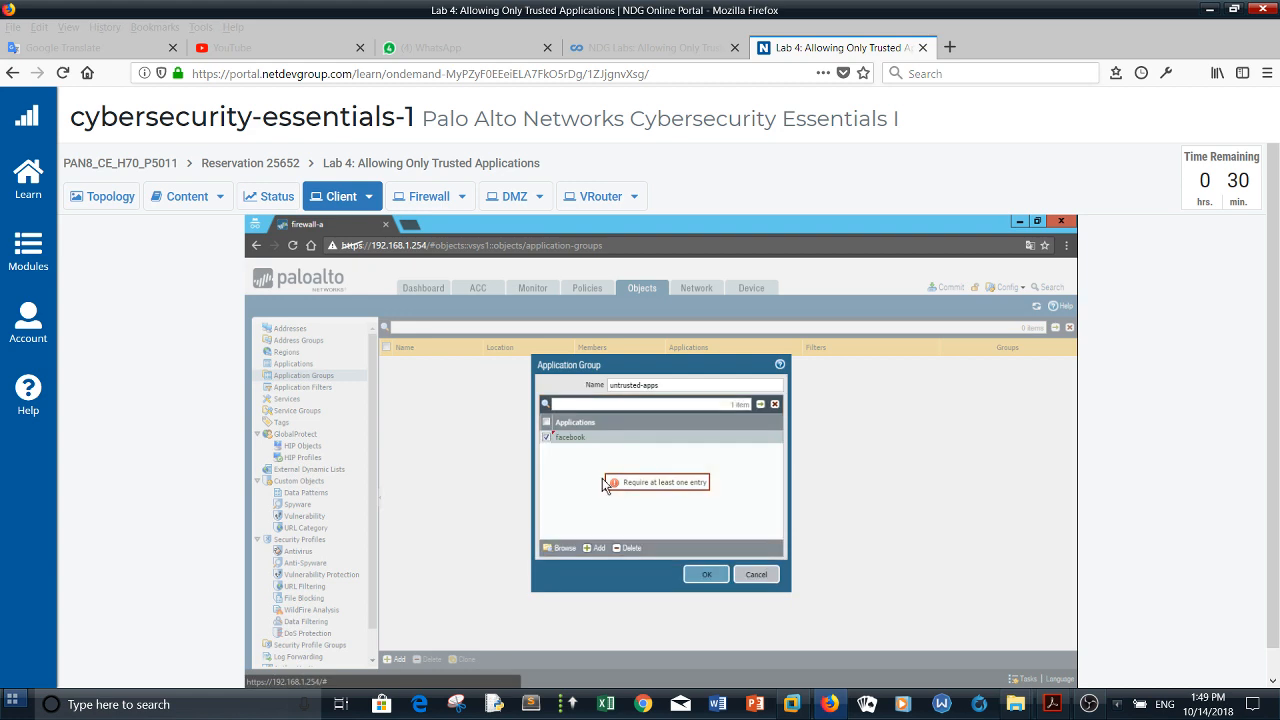
{"action": "left_click", "coordinate": [597, 549]}
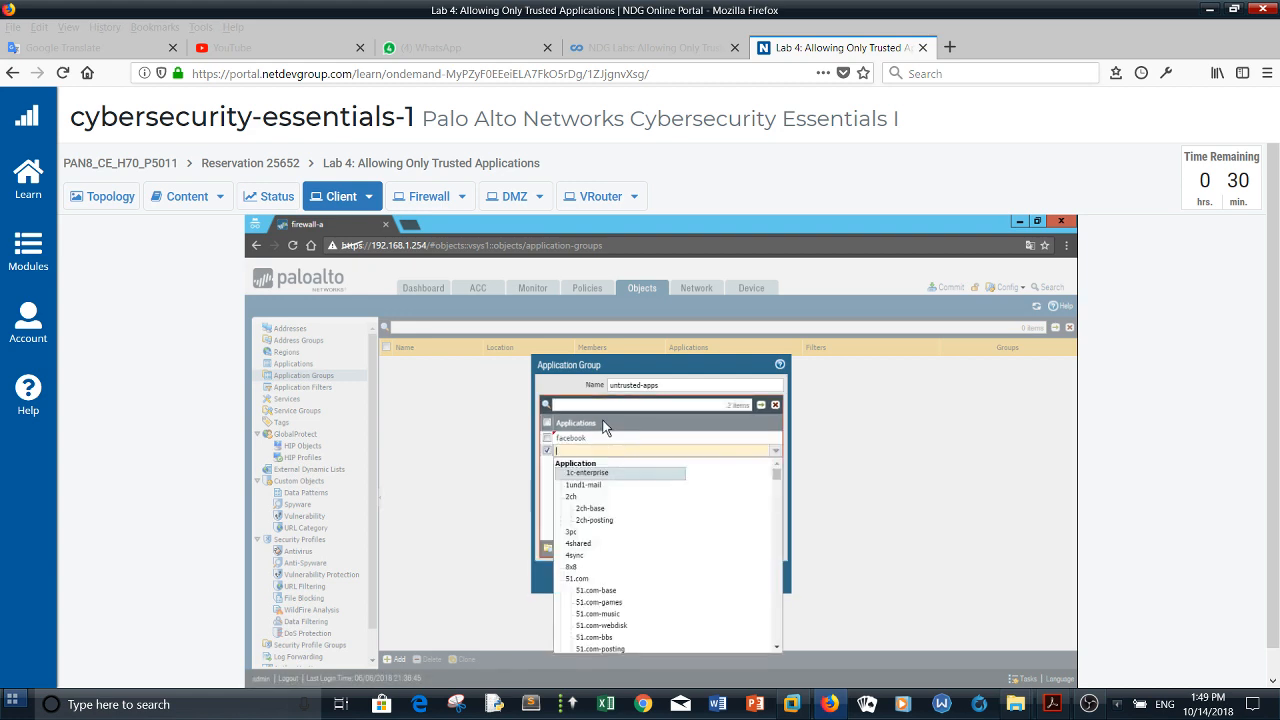
{"action": "type", "text": "twitter"}
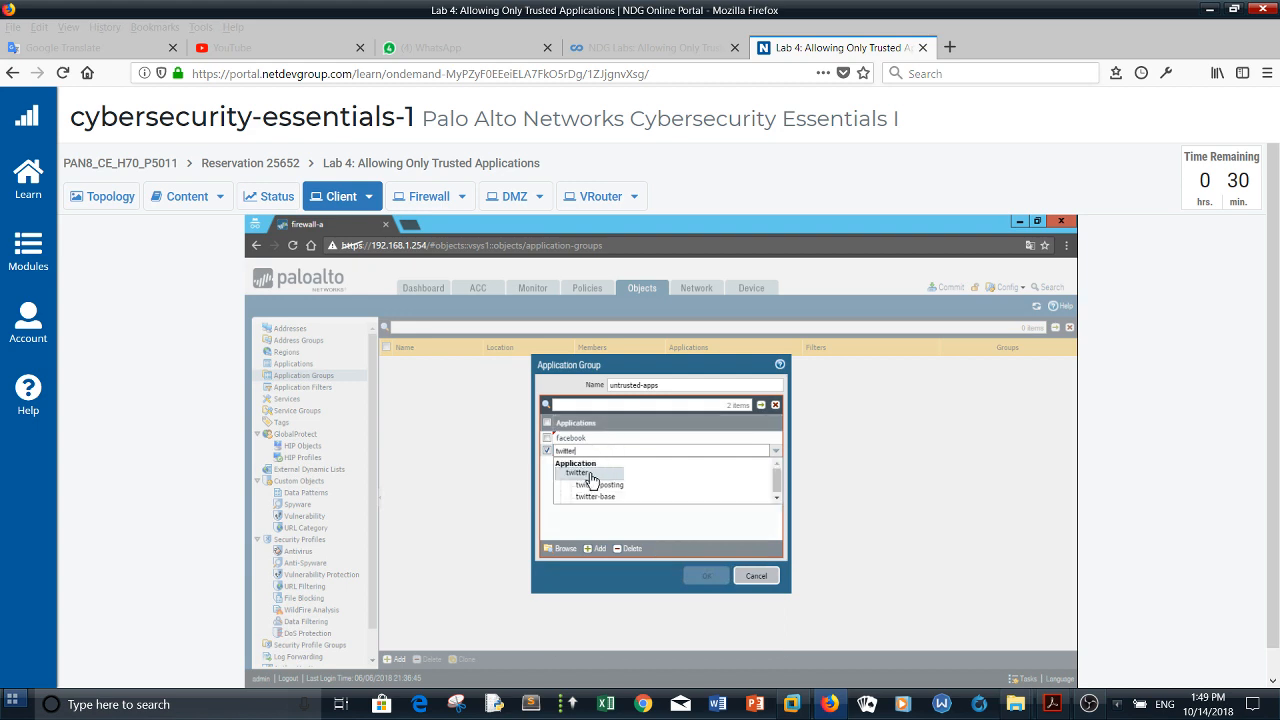
{"action": "left_click", "coordinate": [590, 473]}
{"action": "left_click", "coordinate": [594, 507]}
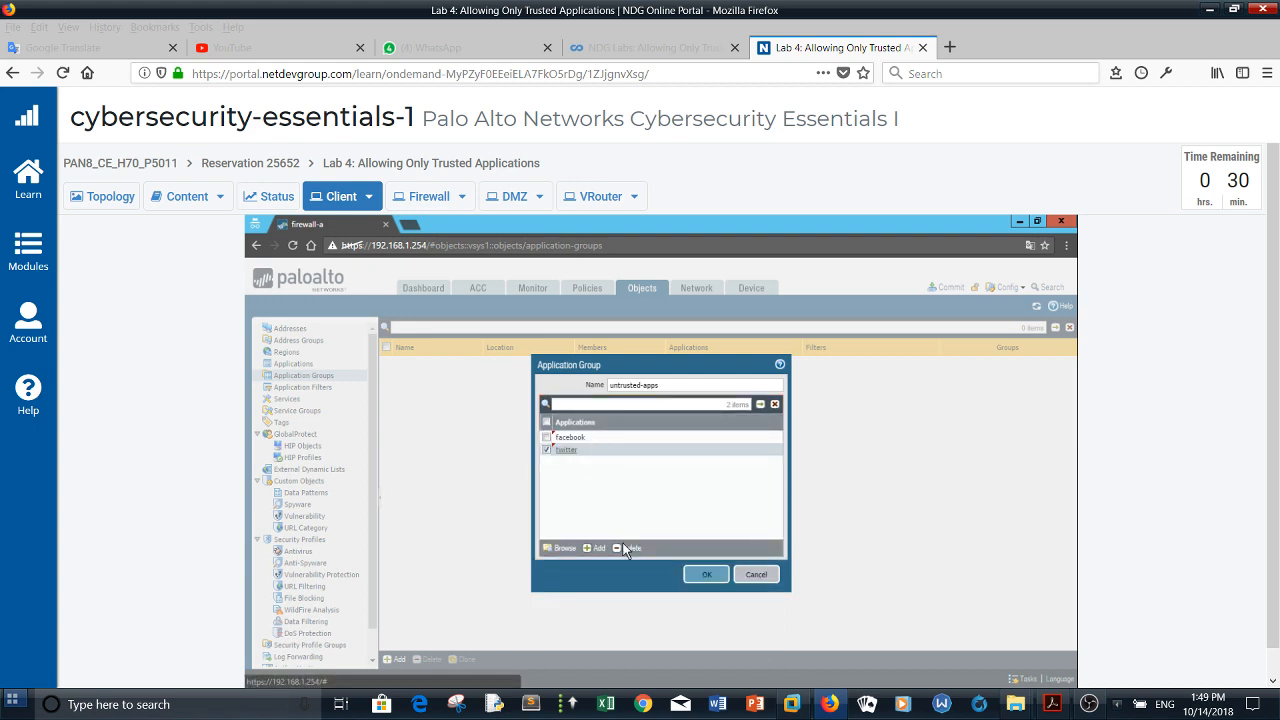
Step: Add the bittorrent application to the untrusted-apps group and save the group
{"action": "left_click", "coordinate": [591, 549]}
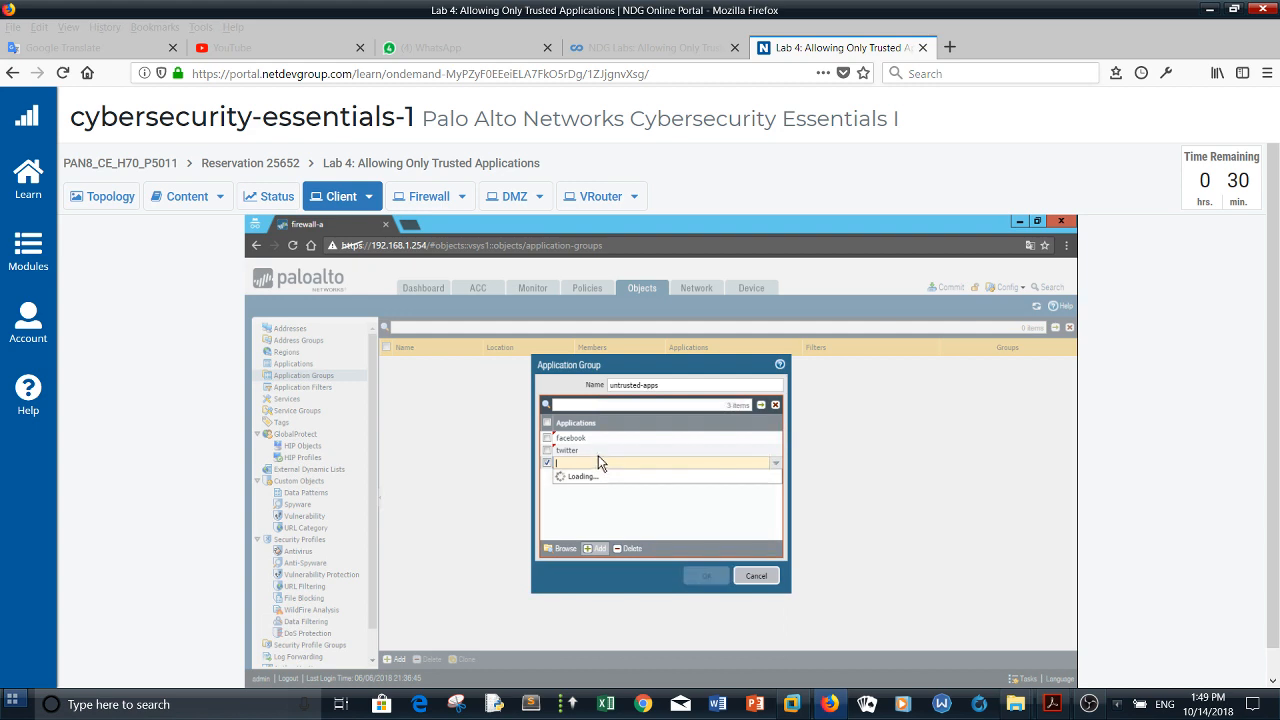
{"action": "type", "text": "bi"}
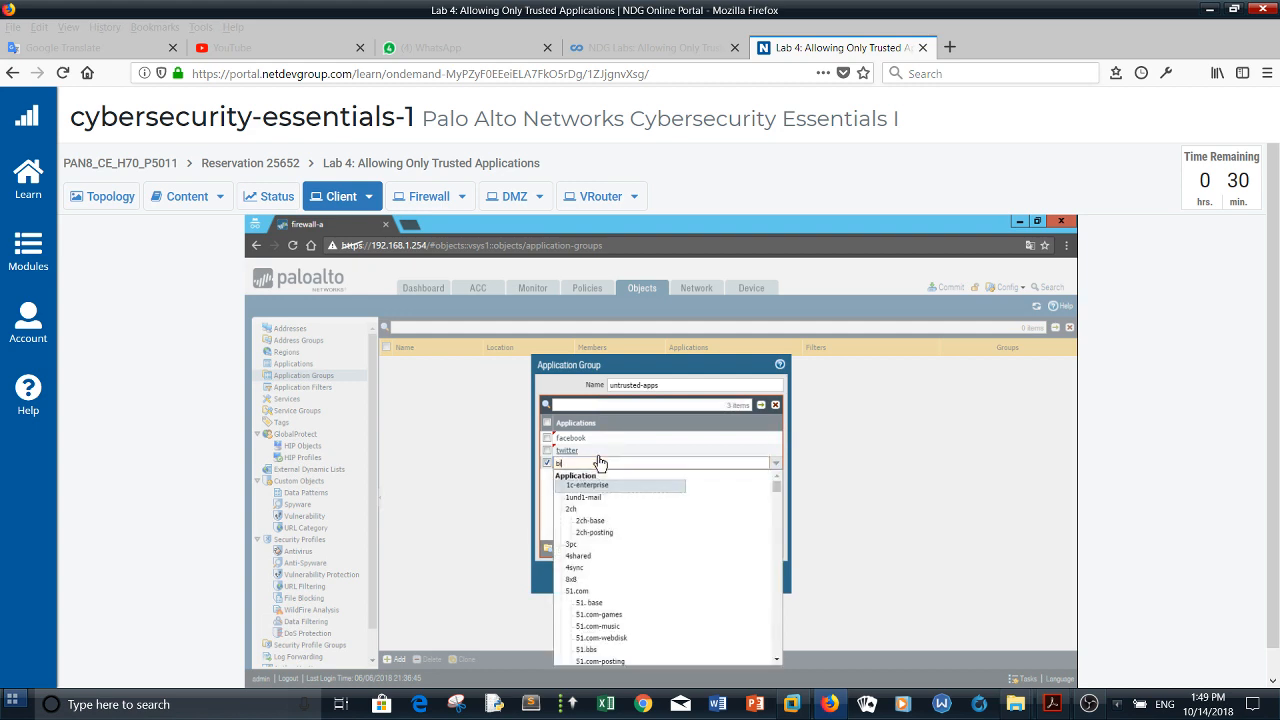
{"action": "type", "text": "t"}
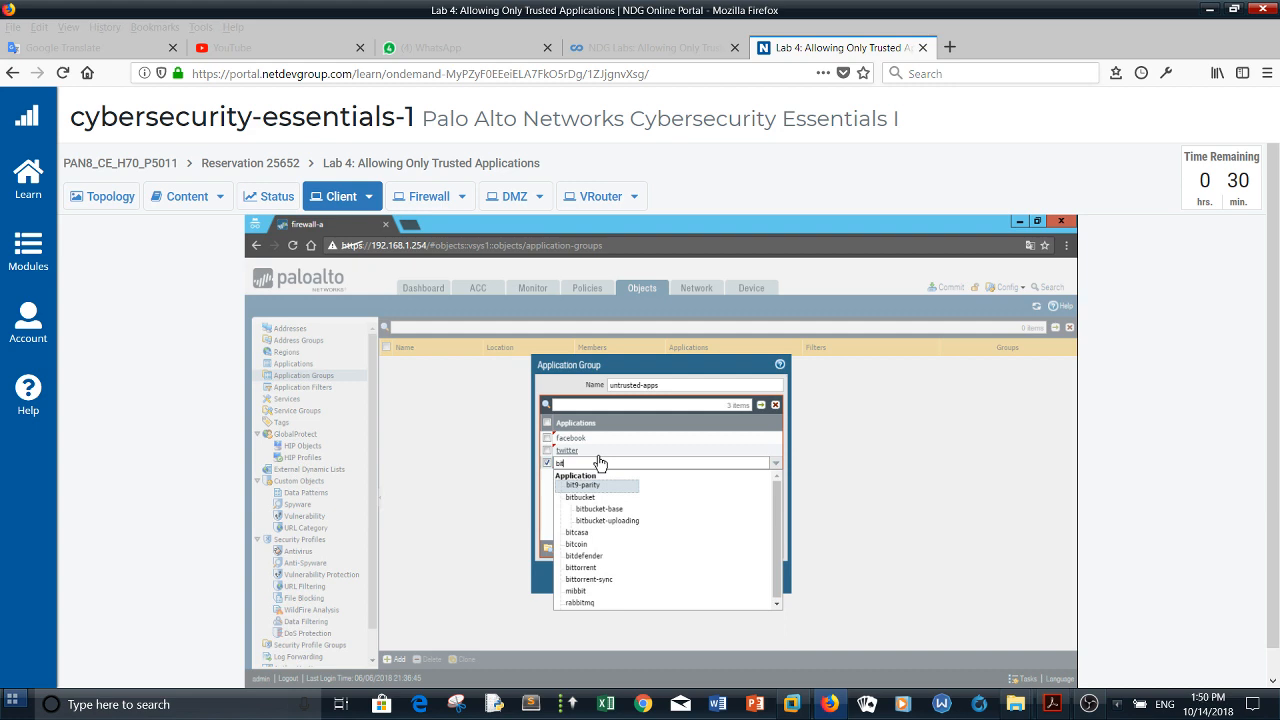
{"action": "type", "text": "torrent"}
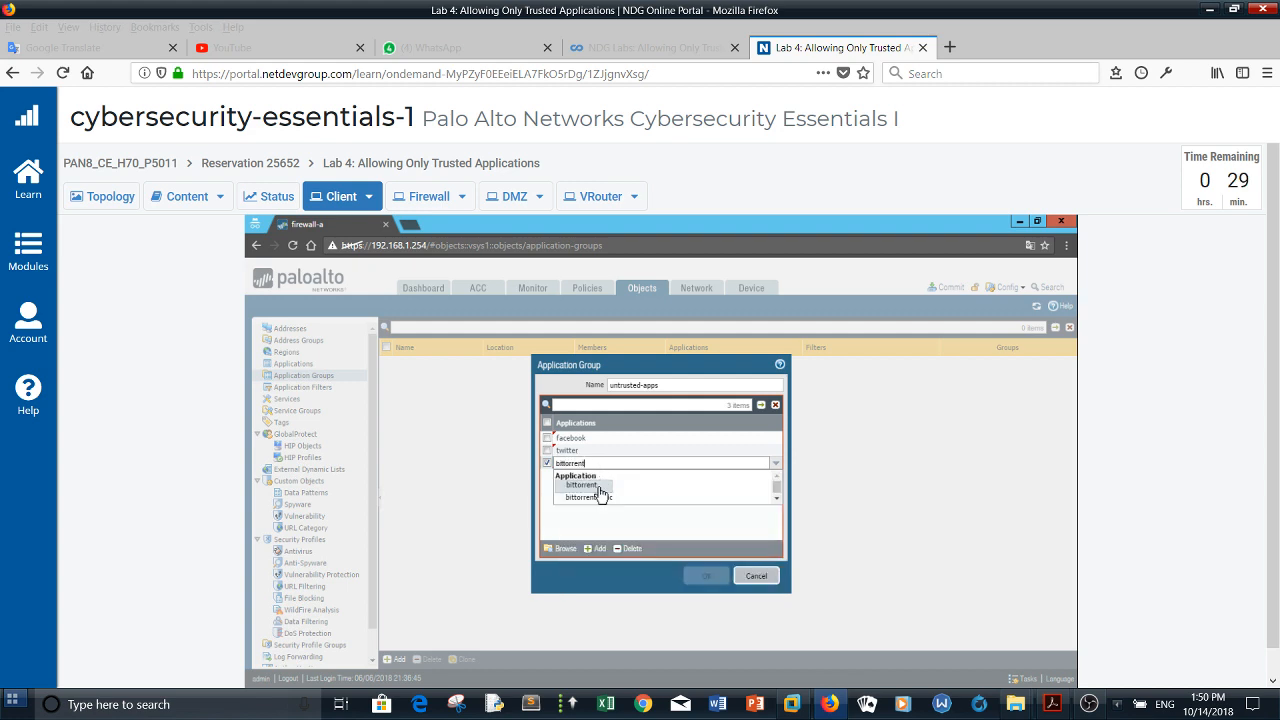
{"action": "left_click", "coordinate": [600, 486]}
{"action": "left_click", "coordinate": [597, 484]}
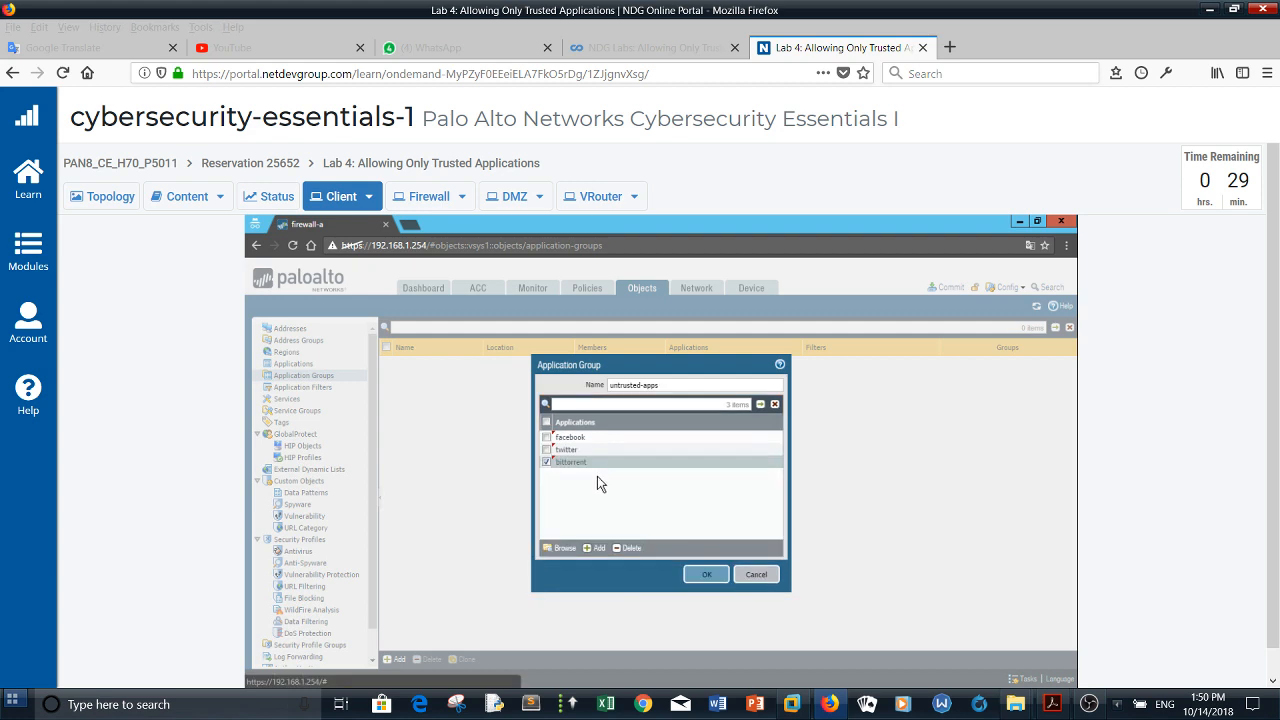
{"action": "left_click", "coordinate": [732, 576]}
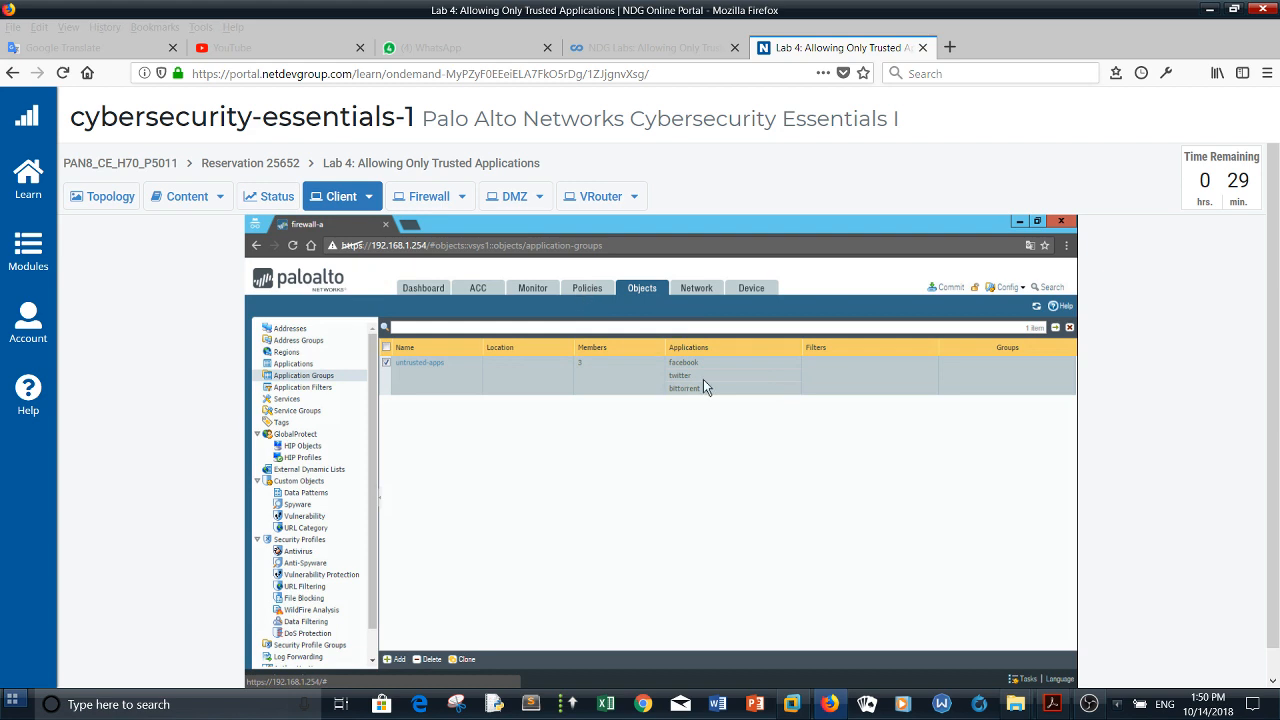
Step: Create a new security policy rule and name it block-untrsuted-insude-out
{"action": "left_click", "coordinate": [589, 289]}
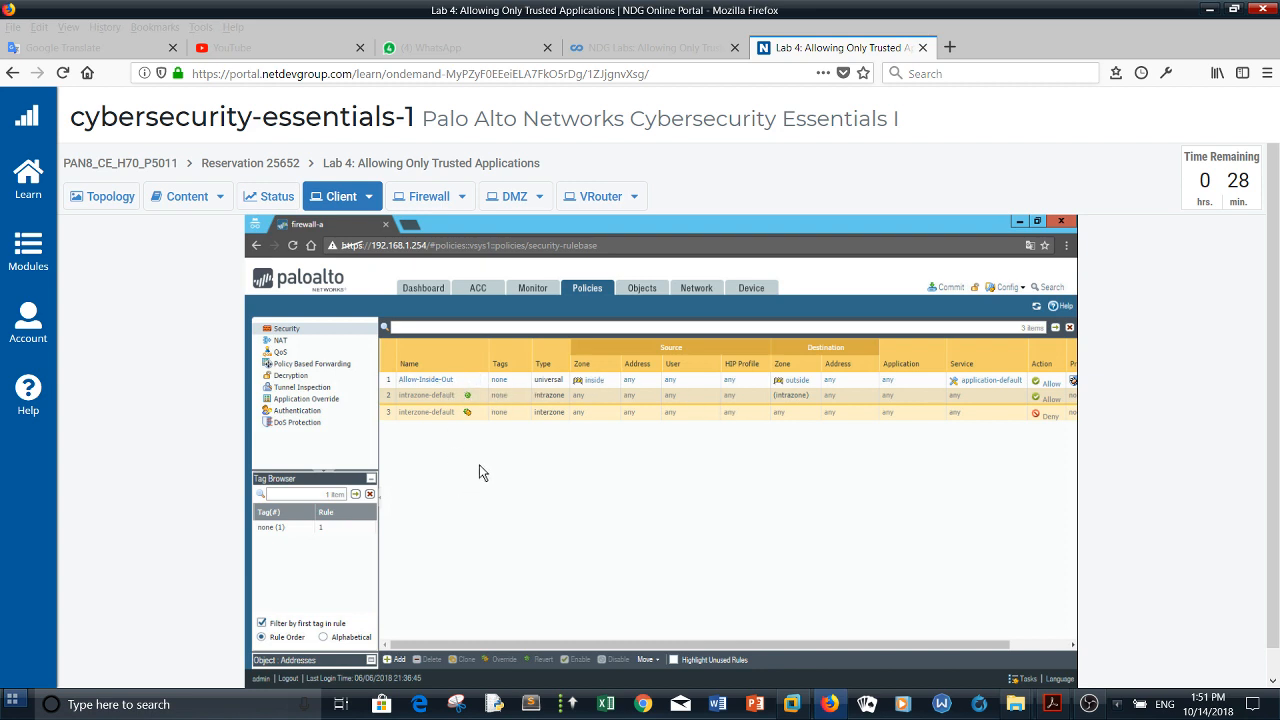
{"action": "left_click", "coordinate": [391, 660]}
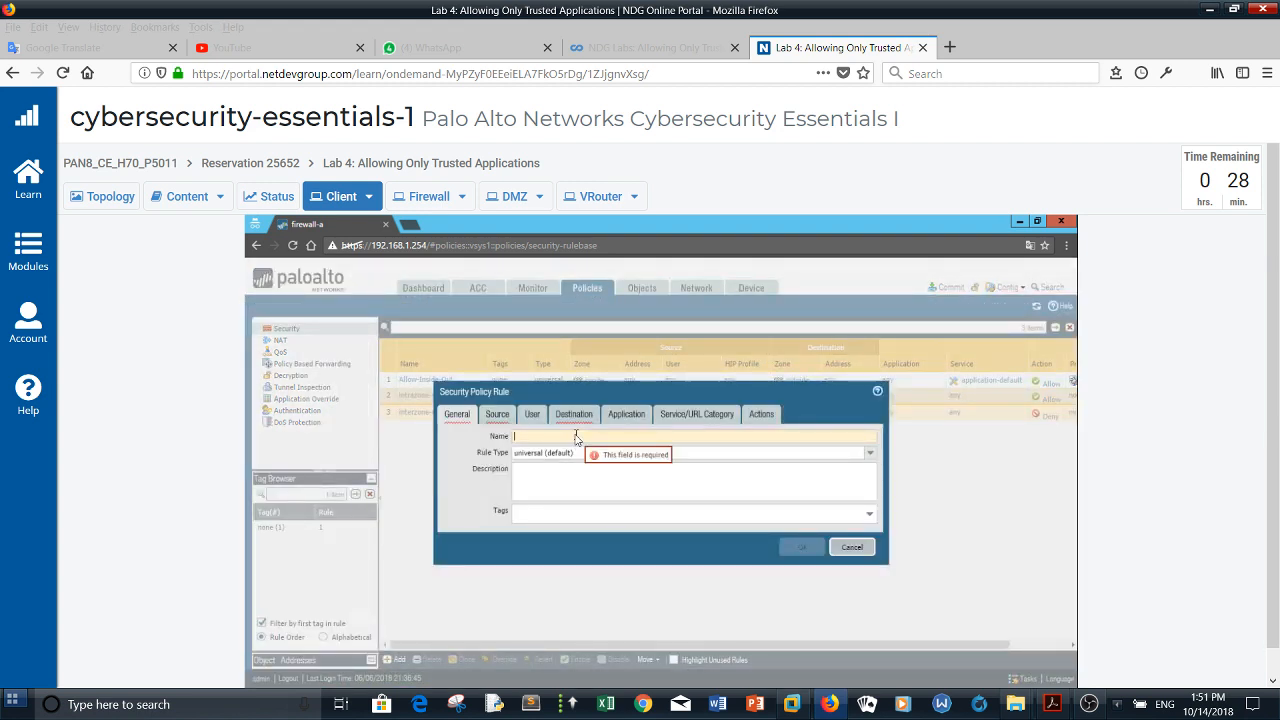
{"action": "type", "text": "bloack"}
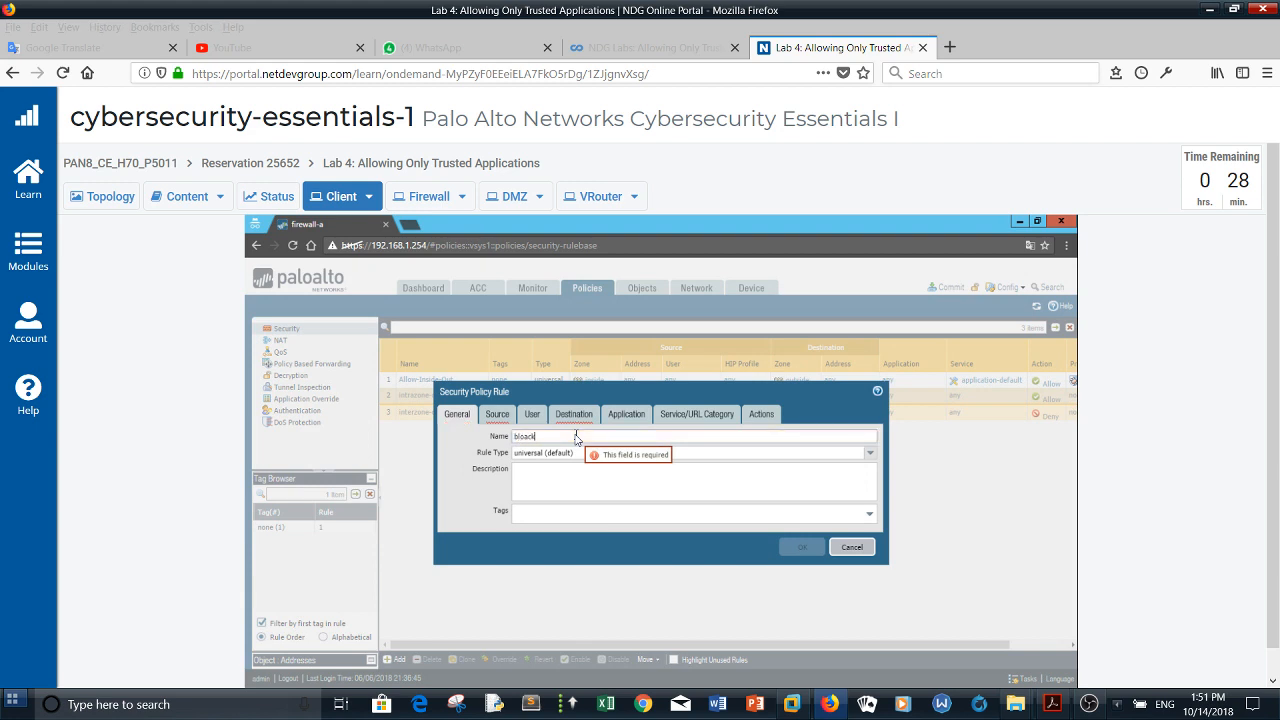
{"action": "key", "text": "BackSpace"}
{"action": "key", "text": "BackSpace"}
{"action": "key", "text": "BackSpace"}
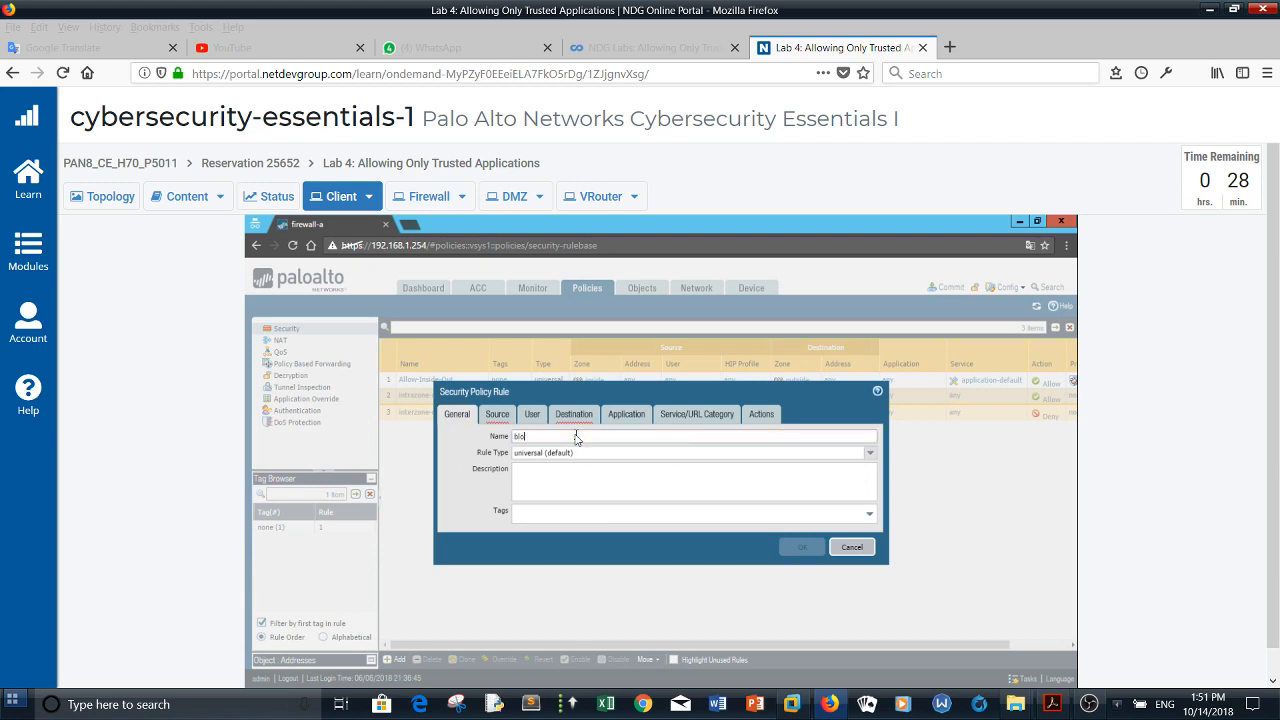
{"action": "type", "text": "ck-untrsuted-inside out"}
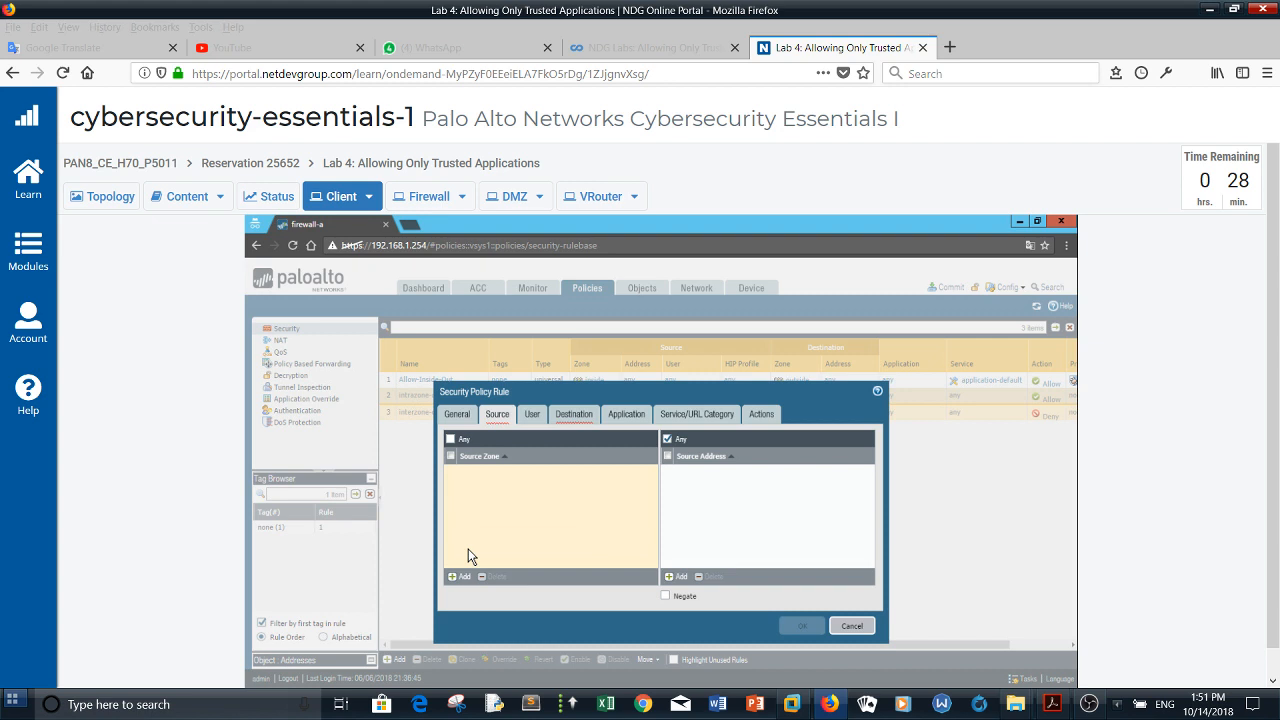
Step: Set the new rule's source zone to inside and its destination zone to outside
{"action": "left_click", "coordinate": [458, 576]}
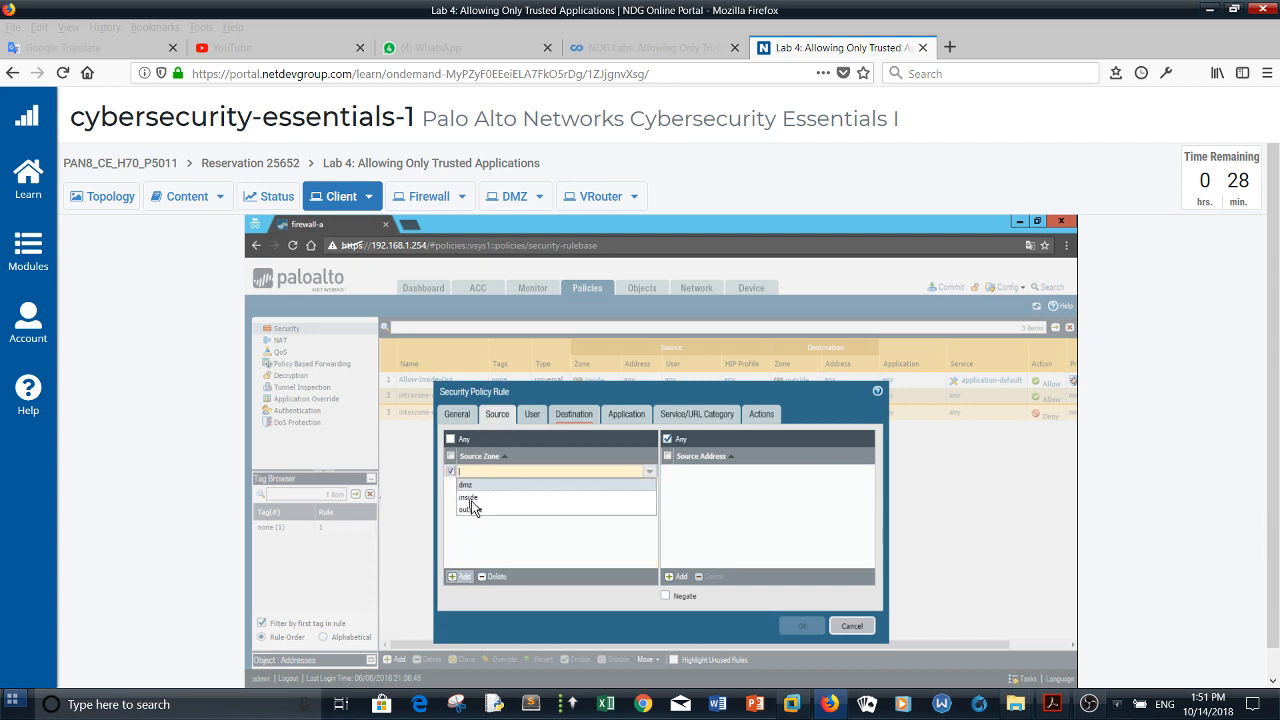
{"action": "left_click", "coordinate": [470, 498]}
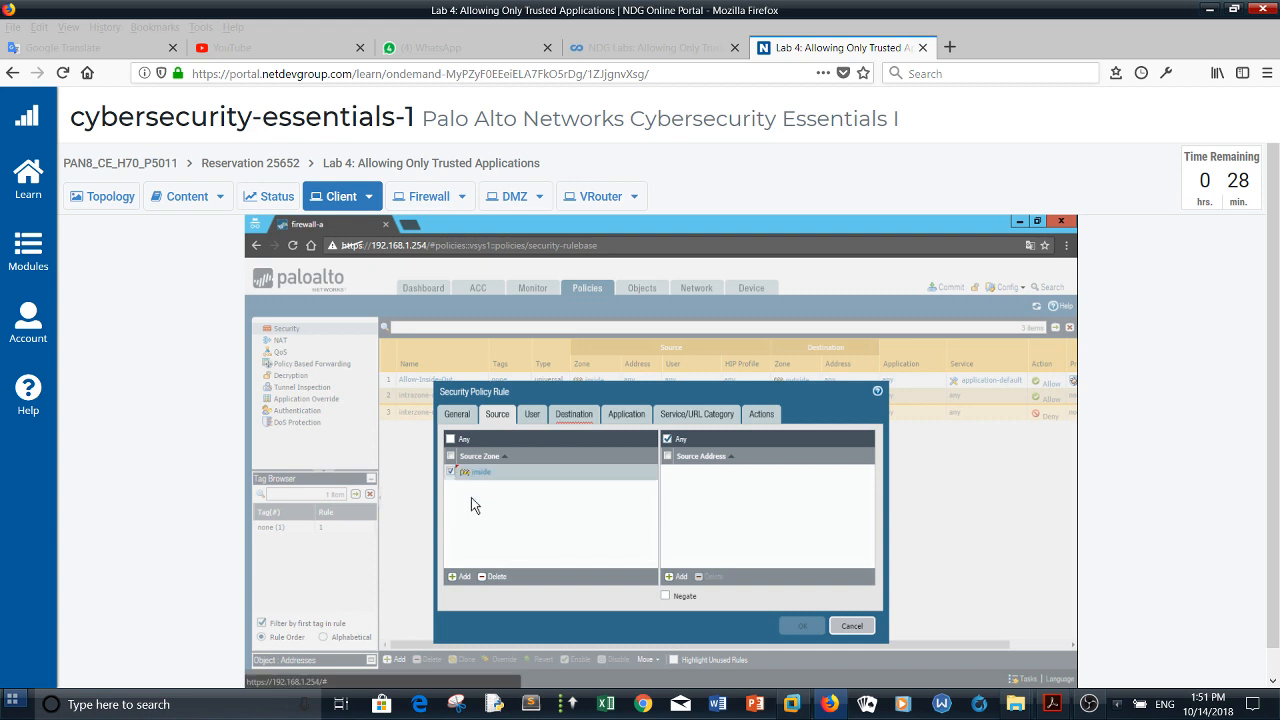
{"action": "left_click", "coordinate": [566, 422]}
{"action": "left_click", "coordinate": [458, 577]}
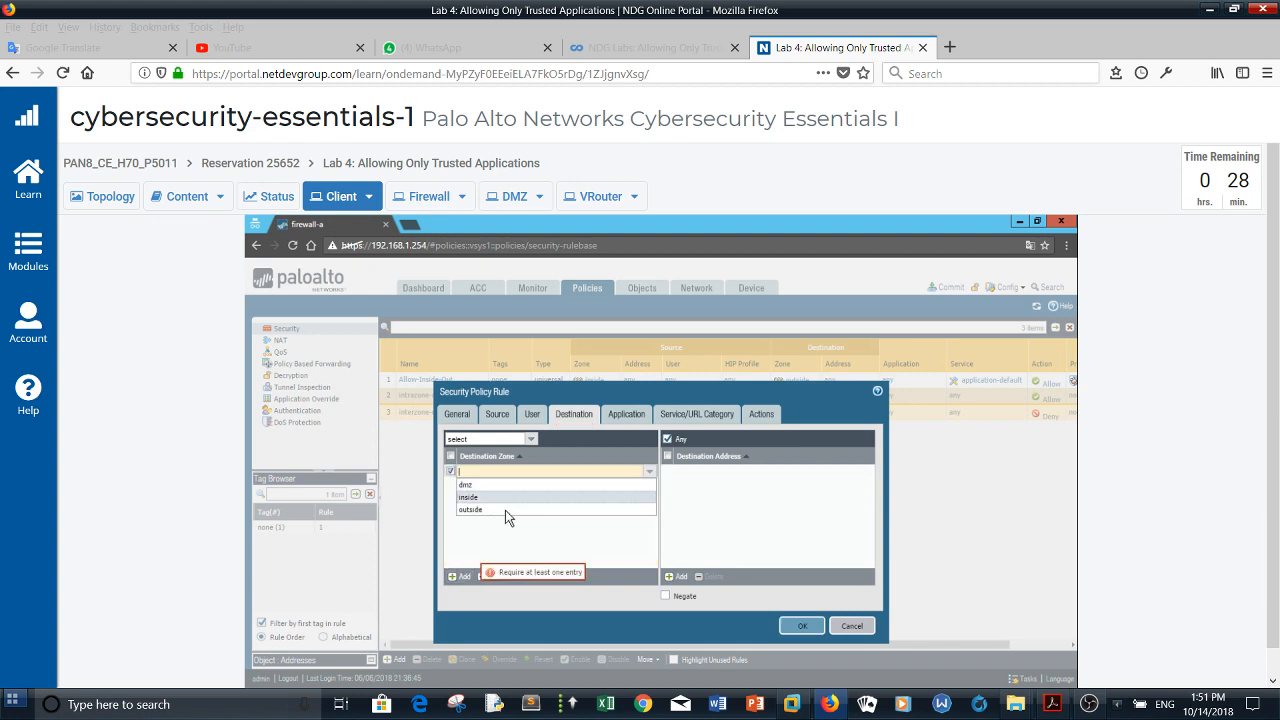
{"action": "left_click", "coordinate": [504, 510]}
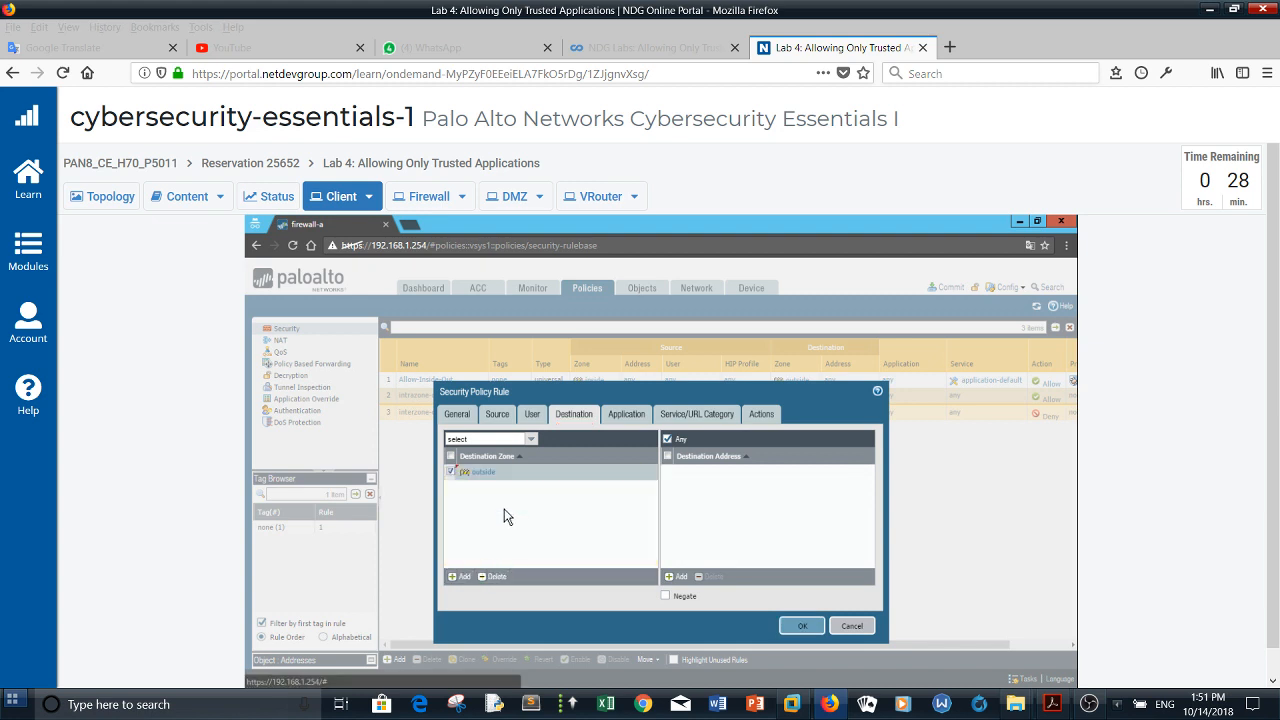
Step: Add the untrusted-apps application group as the application matched by the new rule
{"action": "left_click", "coordinate": [627, 415]}
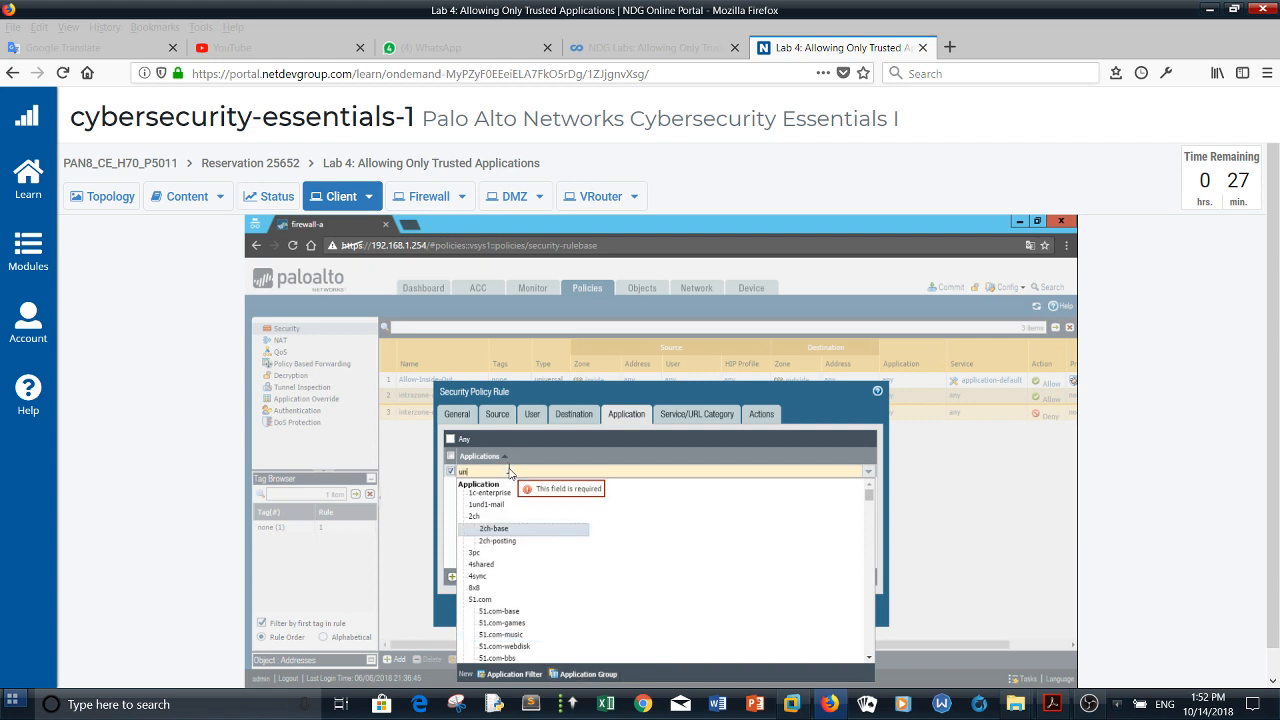
{"action": "type", "text": "trus"}
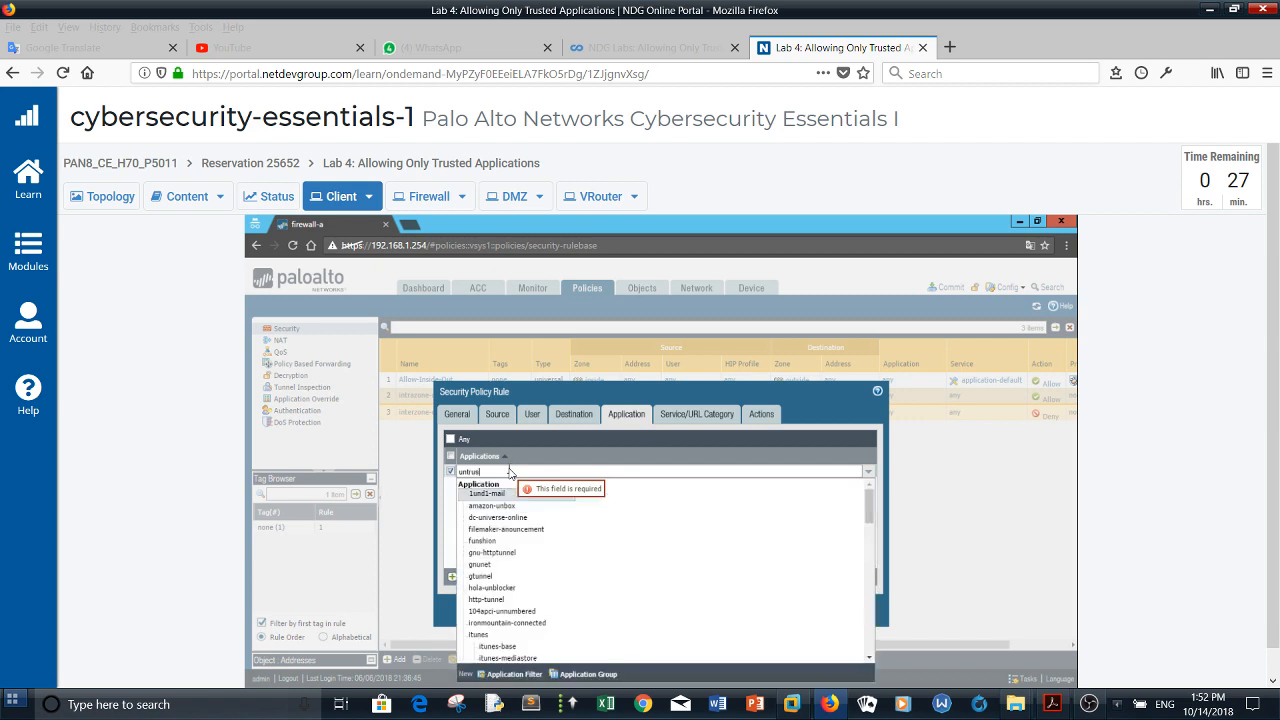
{"action": "type", "text": "ted"}
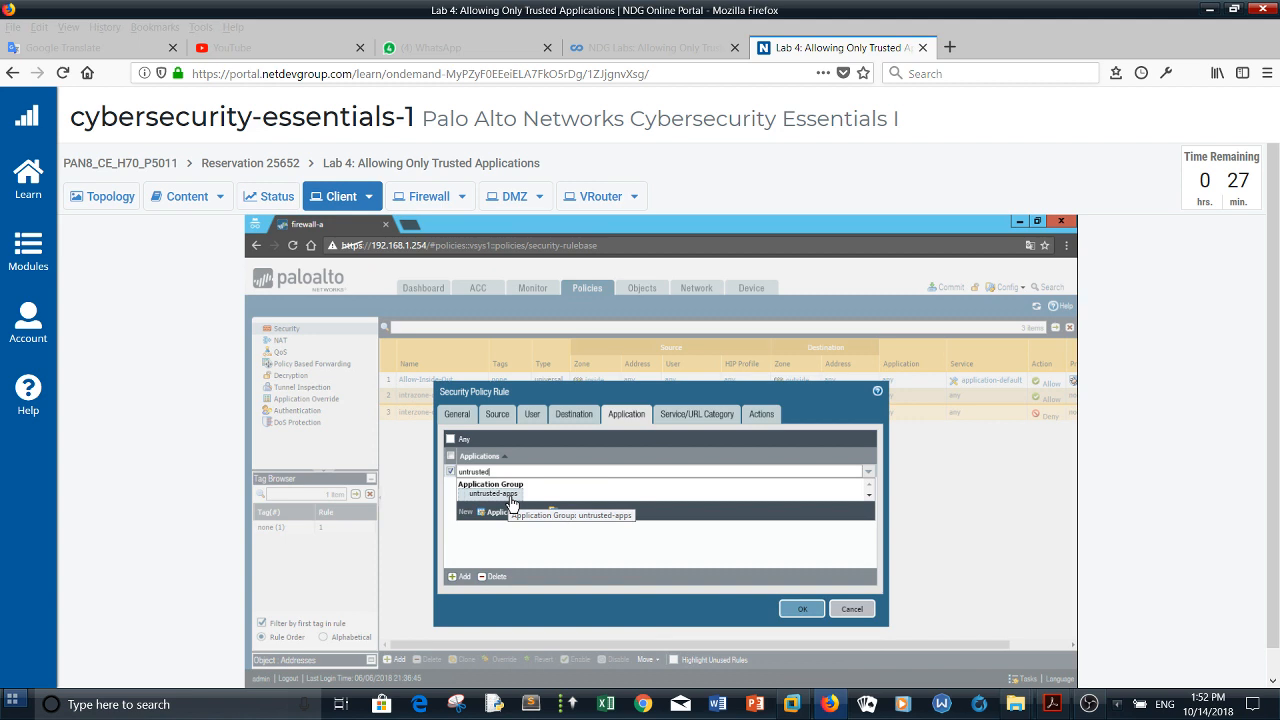
{"action": "left_click", "coordinate": [511, 494]}
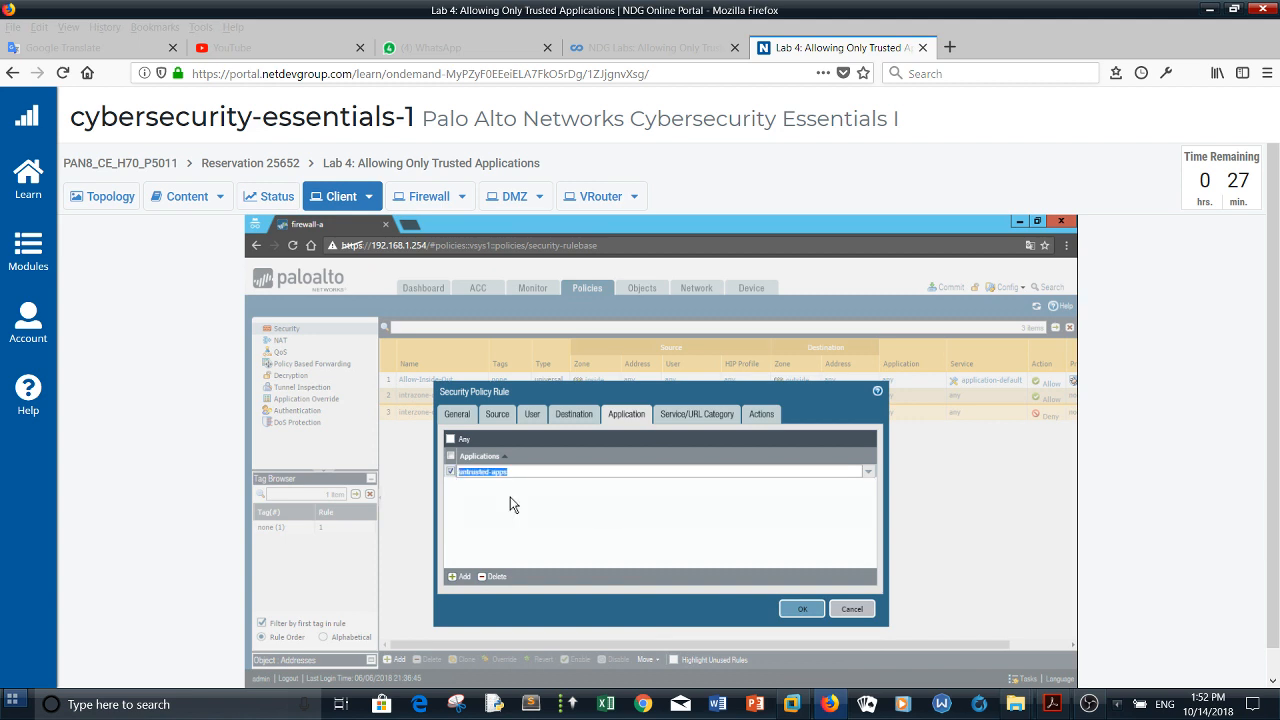
{"action": "left_click", "coordinate": [506, 552]}
Step: Set the new rule's action to Deny and save the rule
{"action": "left_click", "coordinate": [760, 413]}
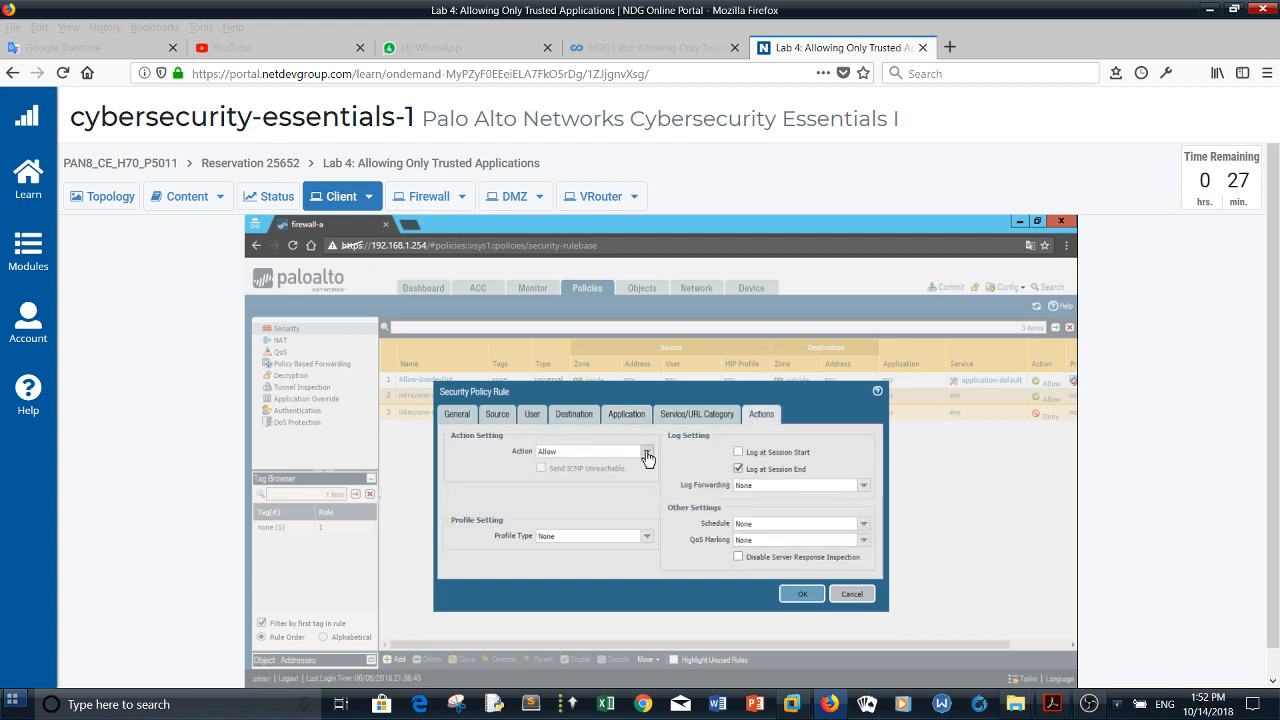
{"action": "left_click", "coordinate": [647, 452]}
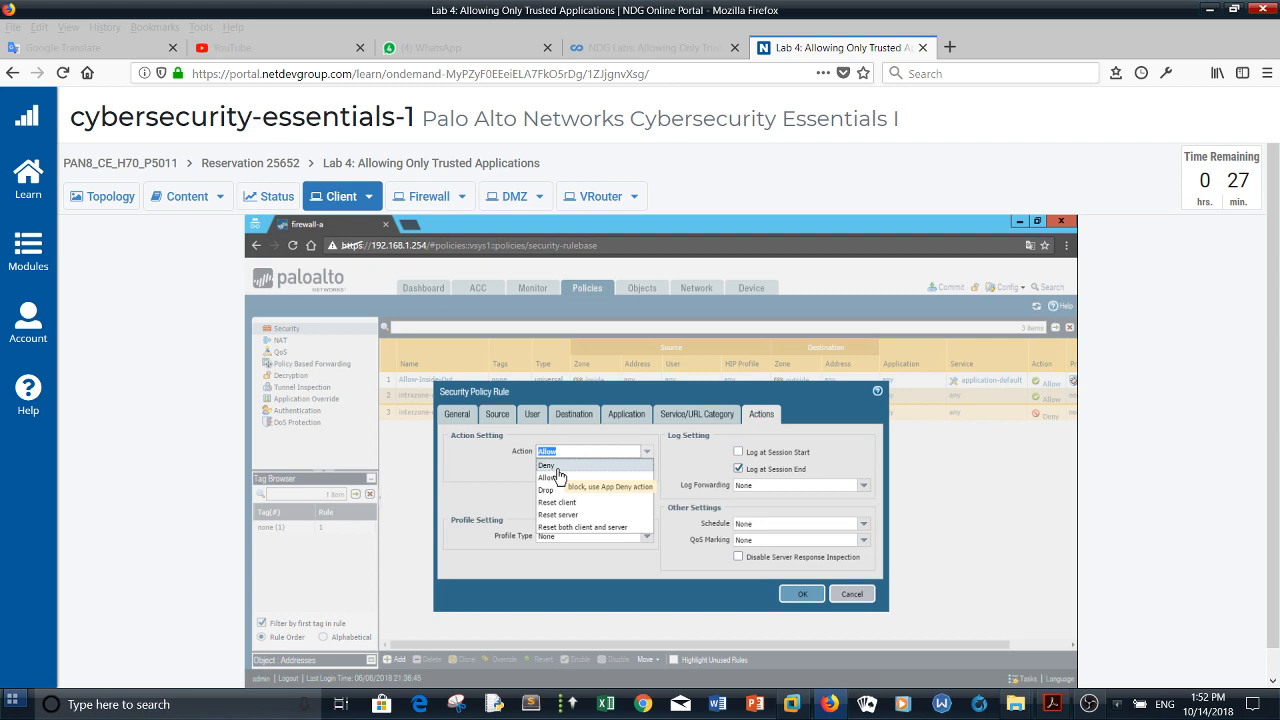
{"action": "left_click", "coordinate": [552, 466]}
{"action": "left_click", "coordinate": [798, 596]}
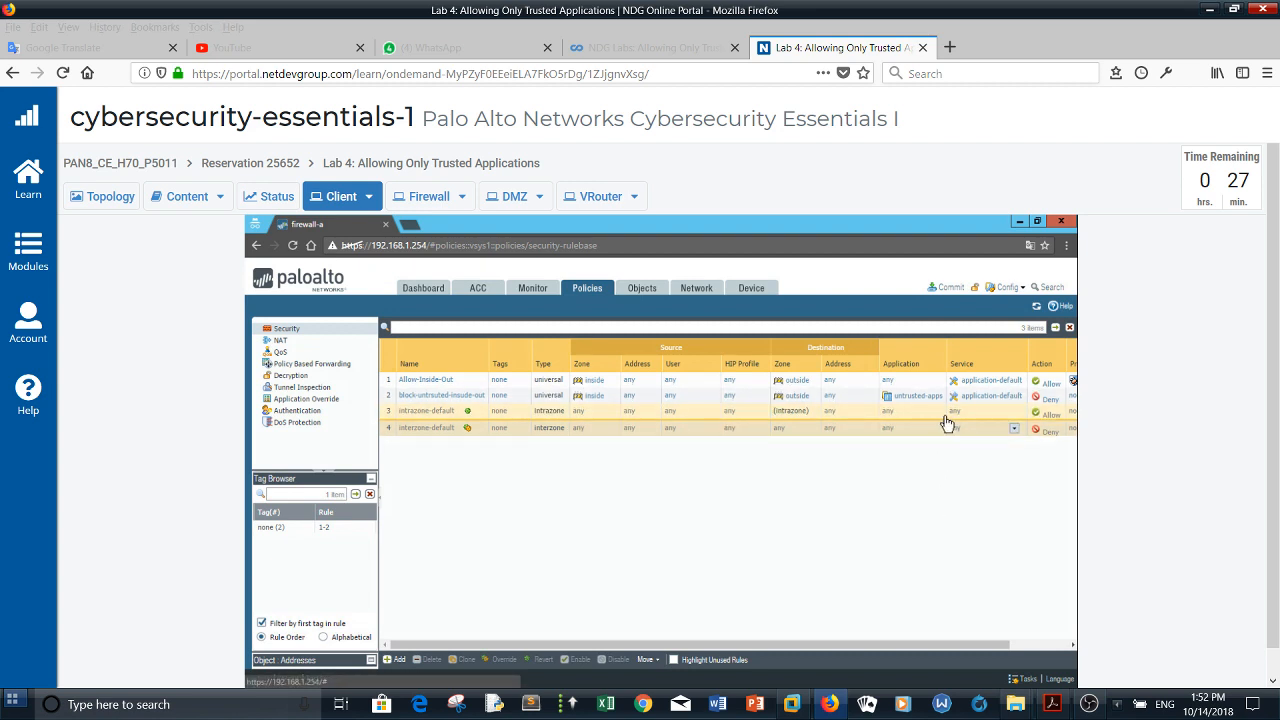
Step: Move the block-untrsuted-insude-out rule before the Allow-Inside-Out rule in the security policy
{"action": "right_click", "coordinate": [392, 395]}
{"action": "left_click", "coordinate": [711, 530]}
{"action": "right_click", "coordinate": [474, 394]}
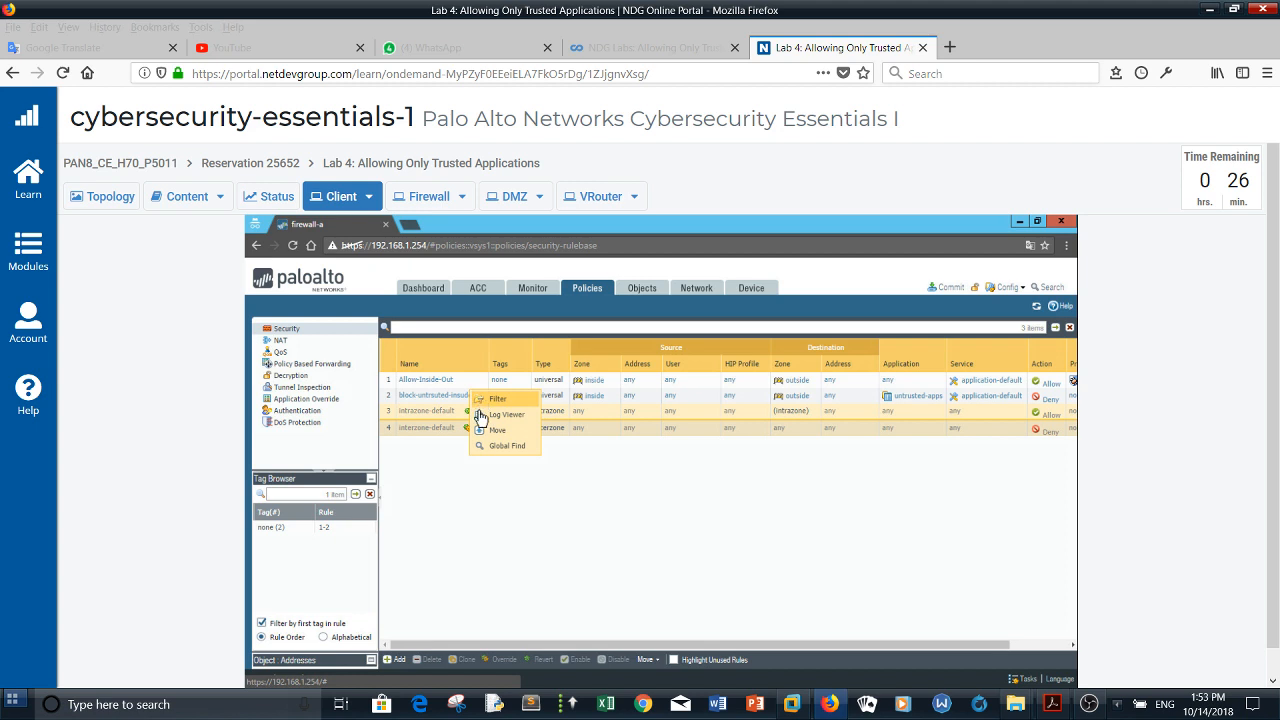
{"action": "left_click", "coordinate": [487, 432]}
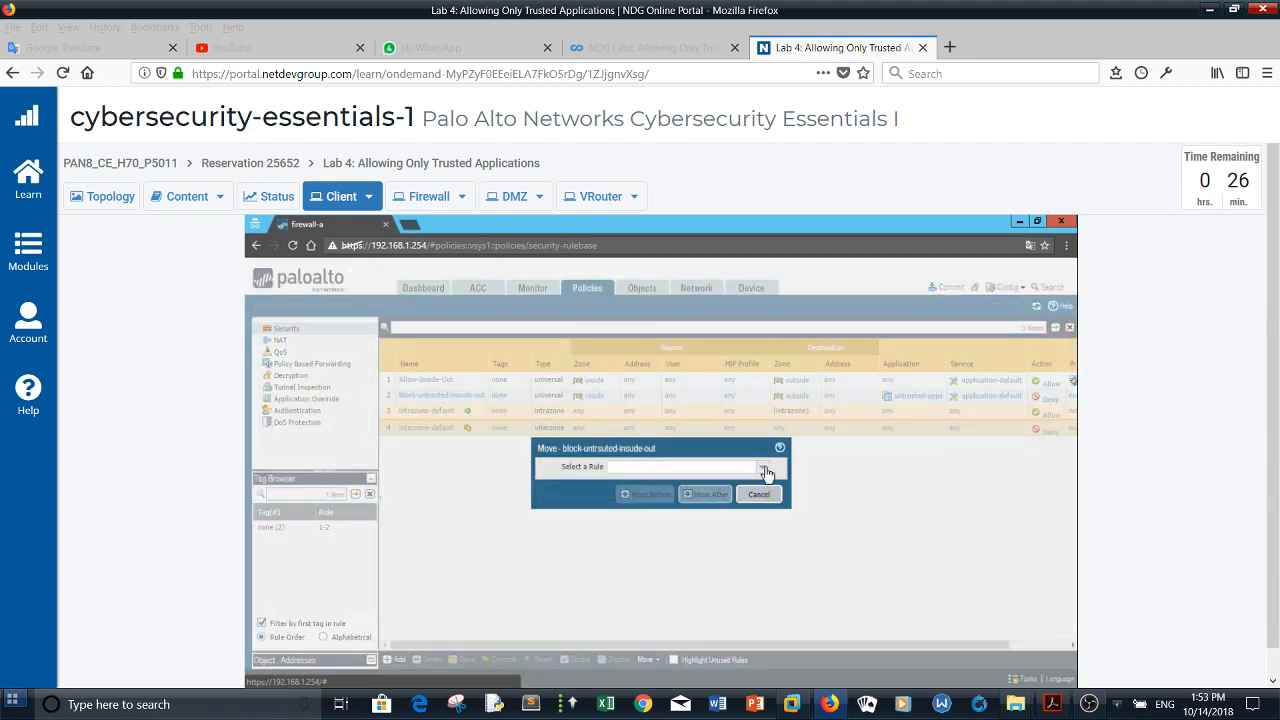
{"action": "left_click", "coordinate": [764, 470]}
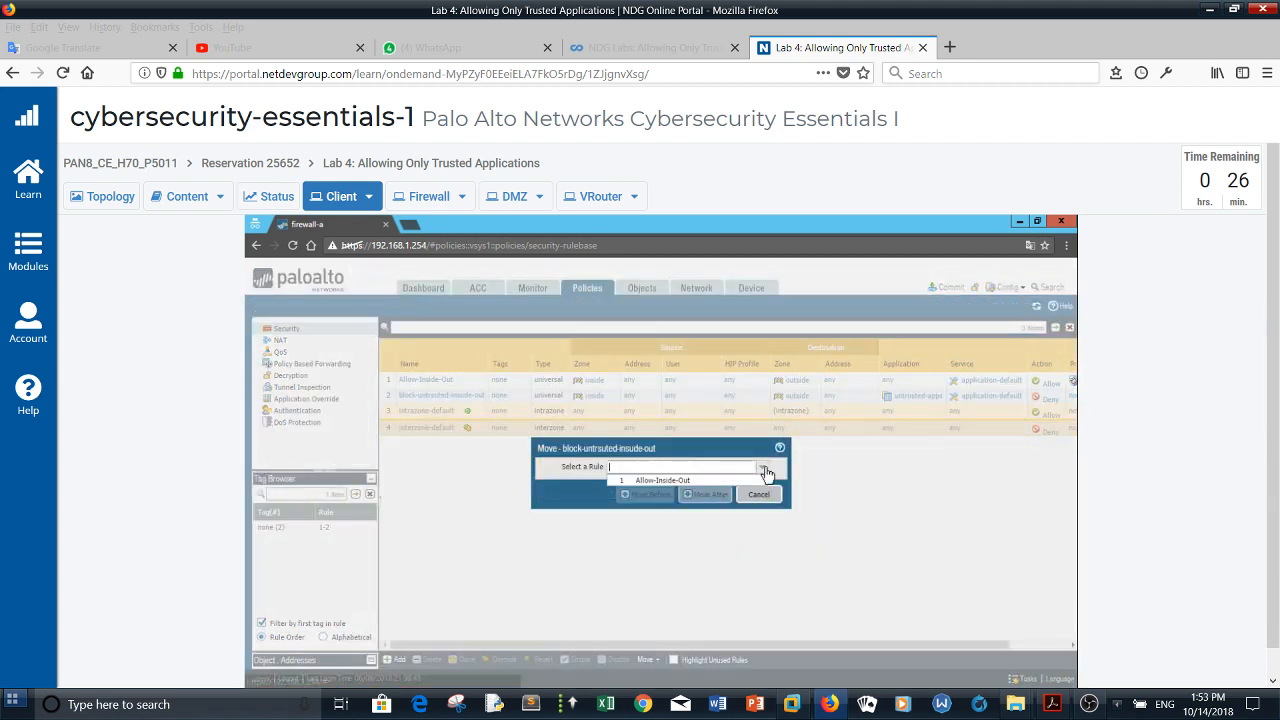
{"action": "left_click", "coordinate": [653, 480]}
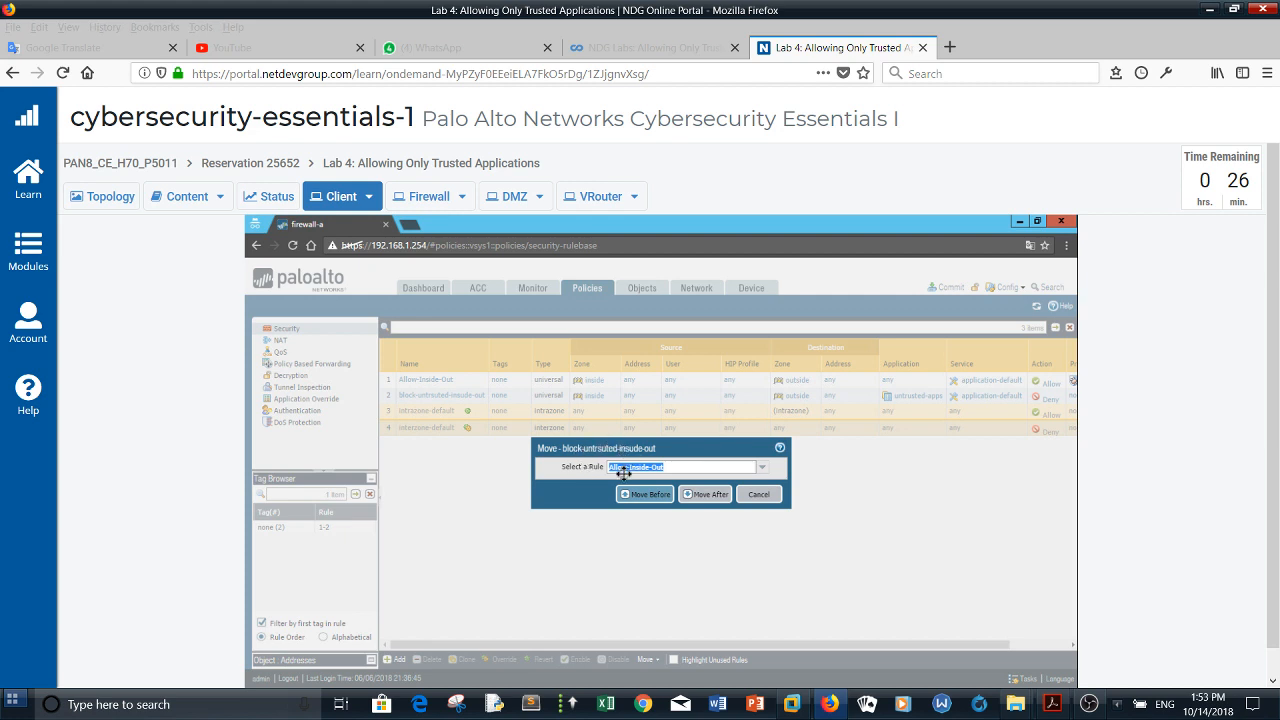
{"action": "left_click", "coordinate": [643, 498]}
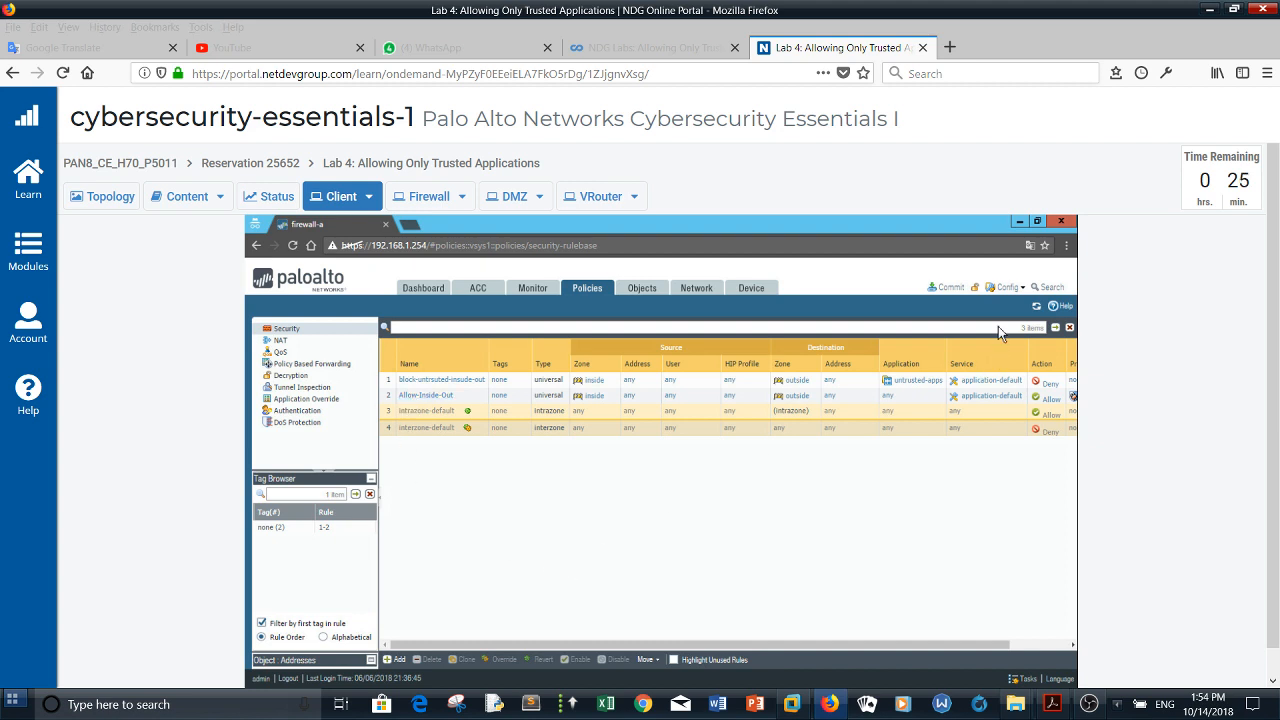
Step: Commit the configuration changes to the firewall and close the commit status report
{"action": "left_click", "coordinate": [950, 288]}
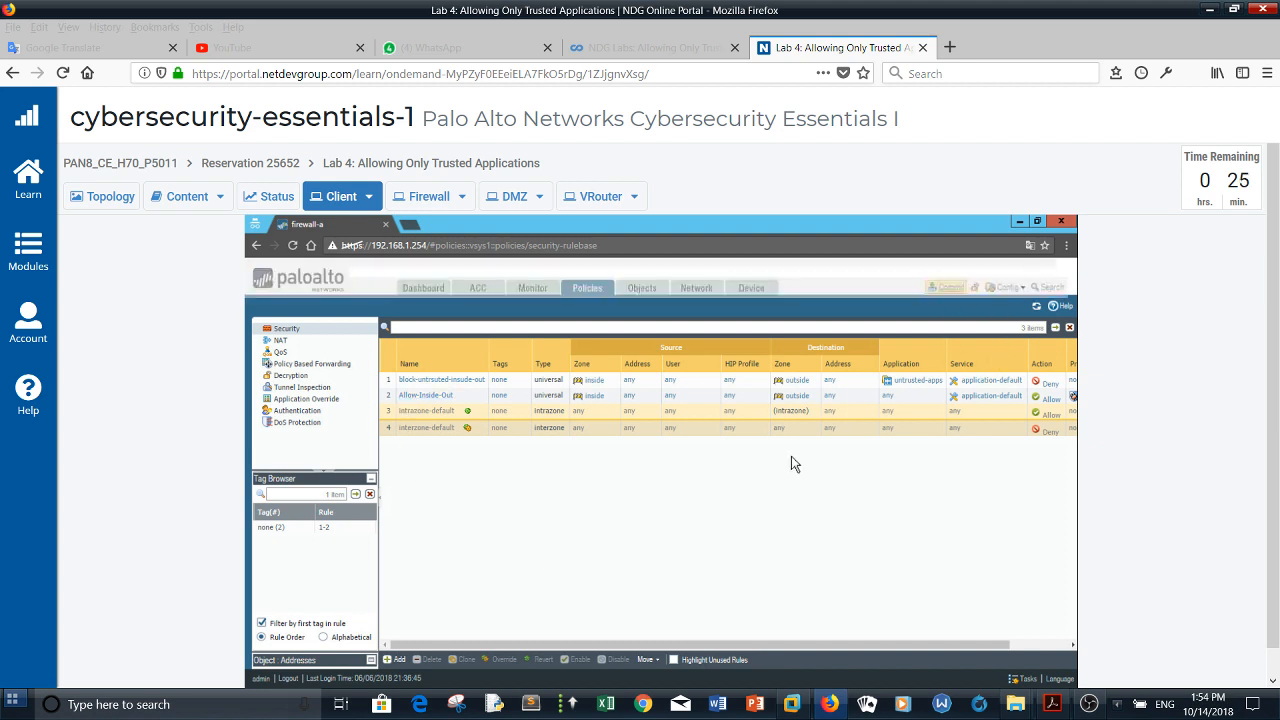
{"action": "left_click", "coordinate": [780, 621]}
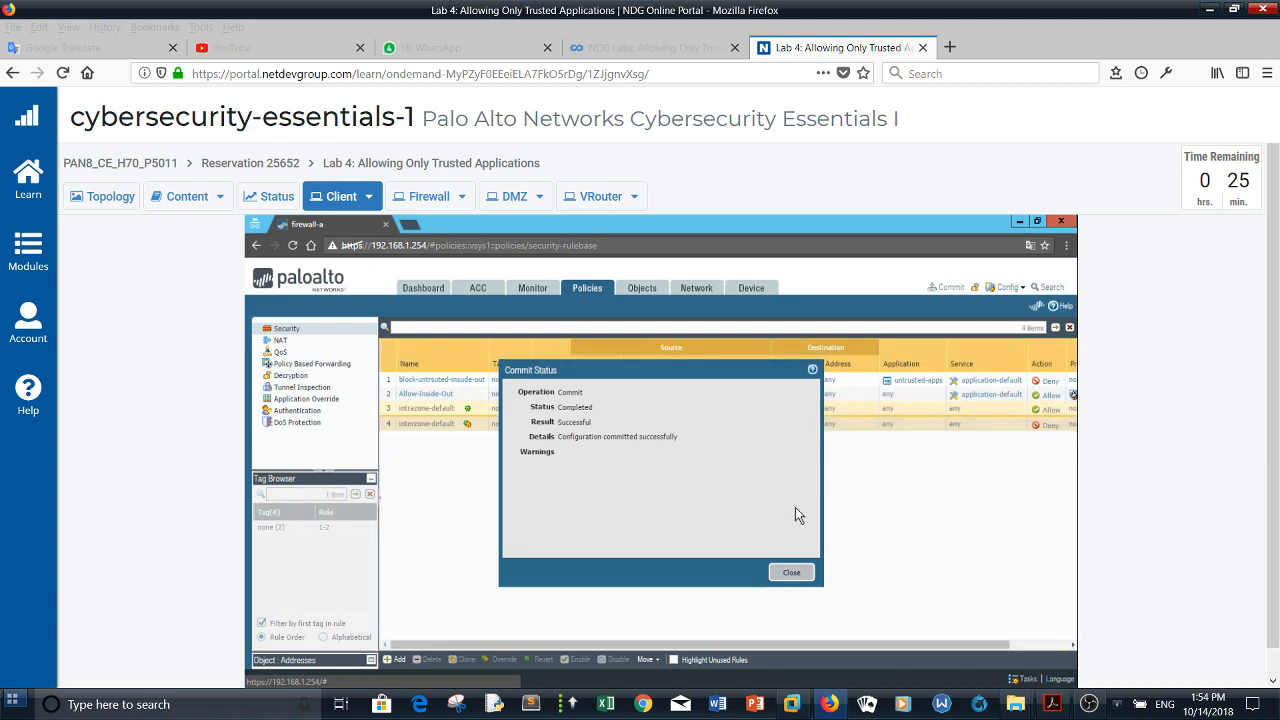
{"action": "left_click", "coordinate": [793, 573]}
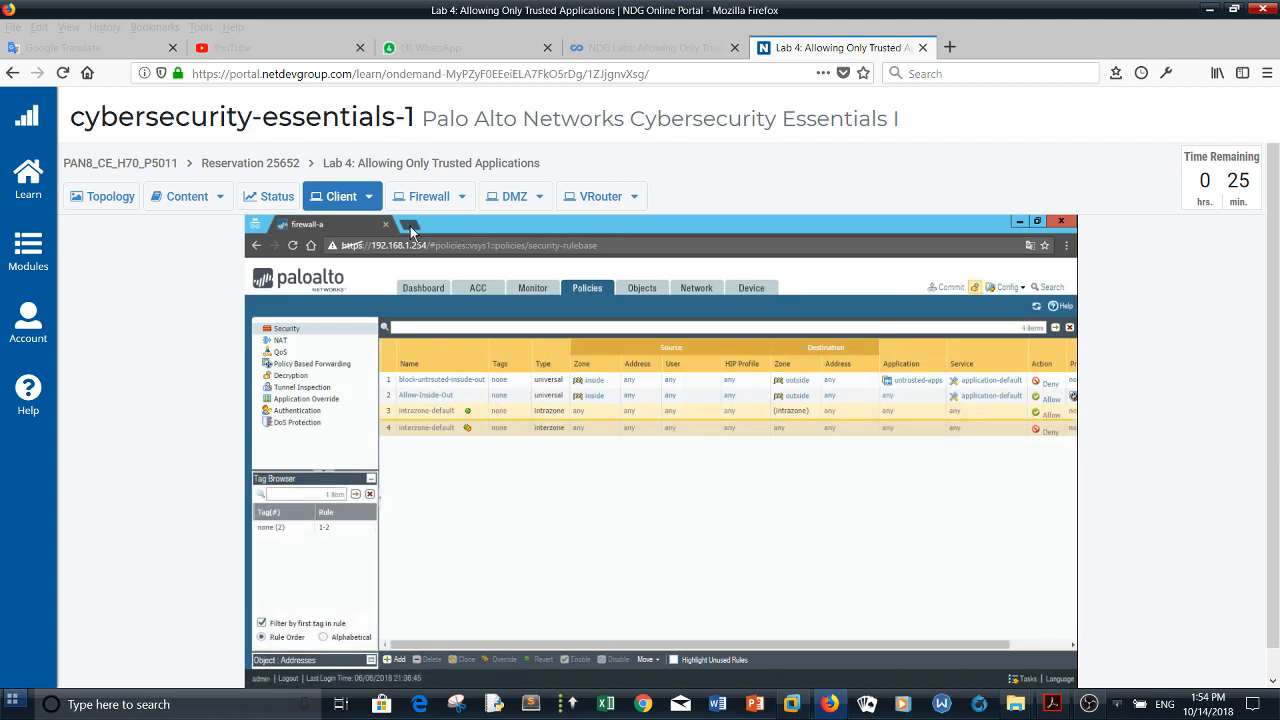
{"action": "left_click", "coordinate": [410, 227]}
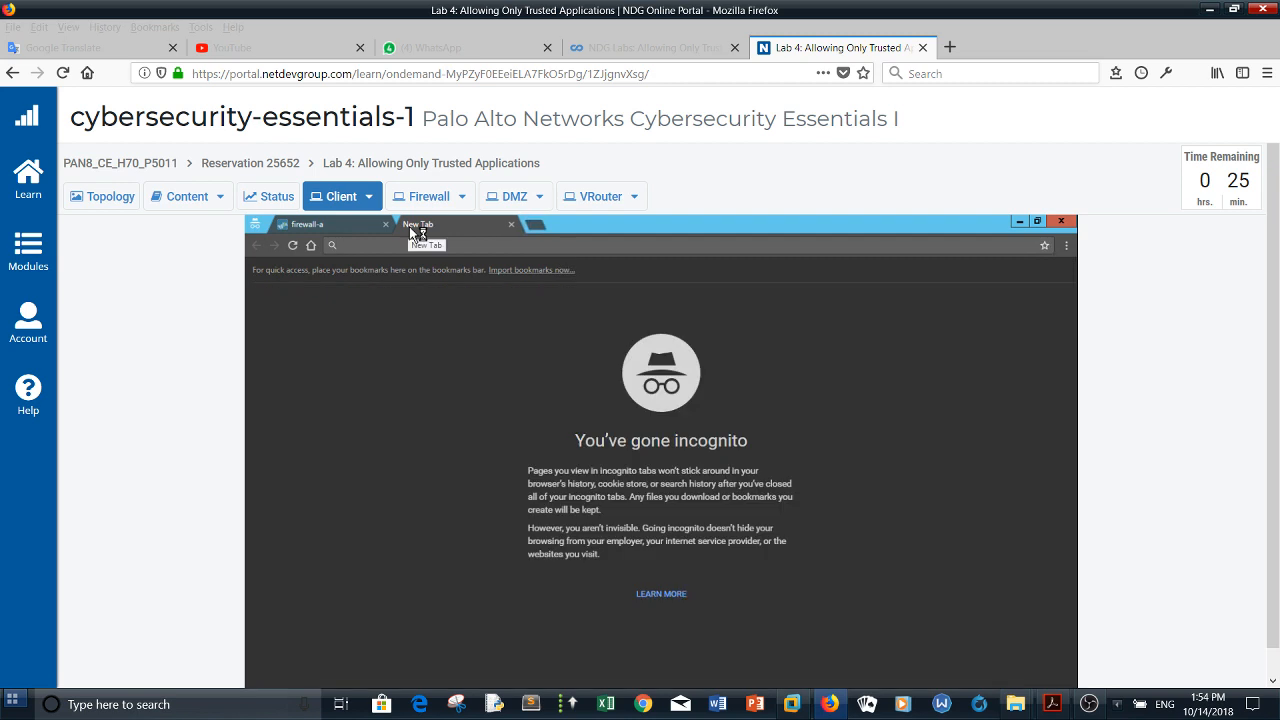
{"action": "type", "text": "facebook"}
{"action": "key", "text": "Return"}
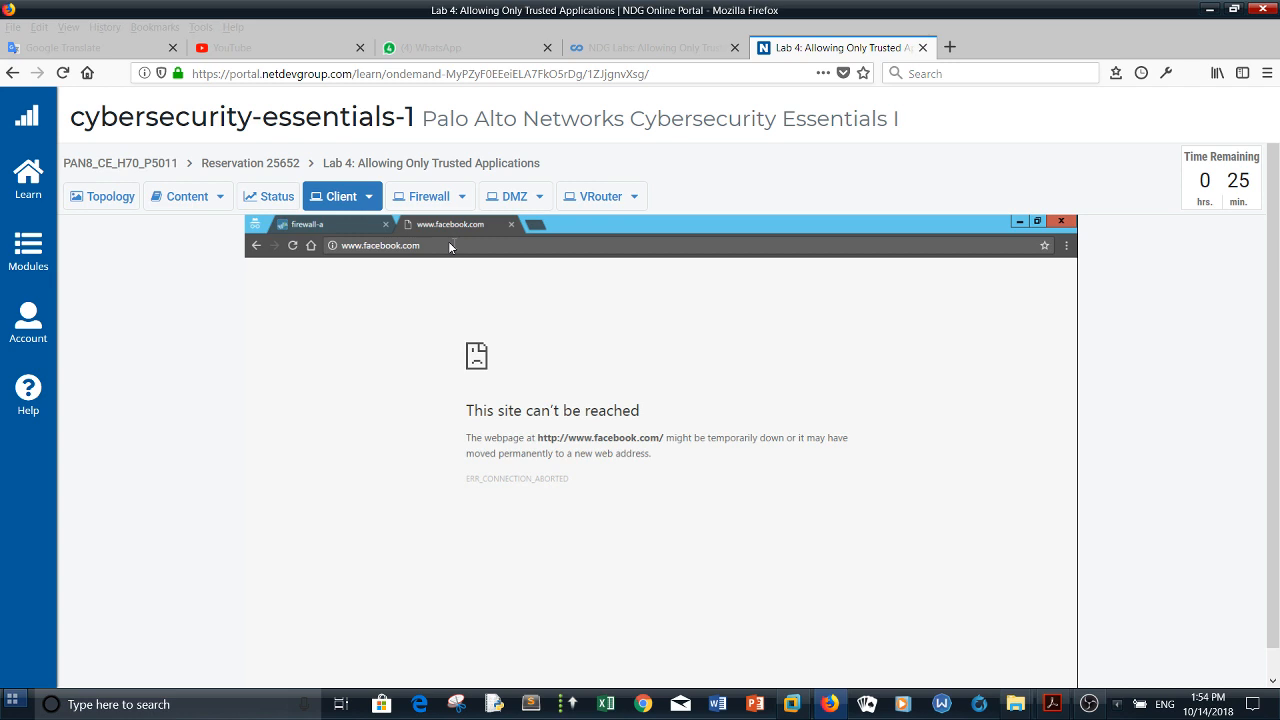
{"action": "key", "text": "ctrl+z"}
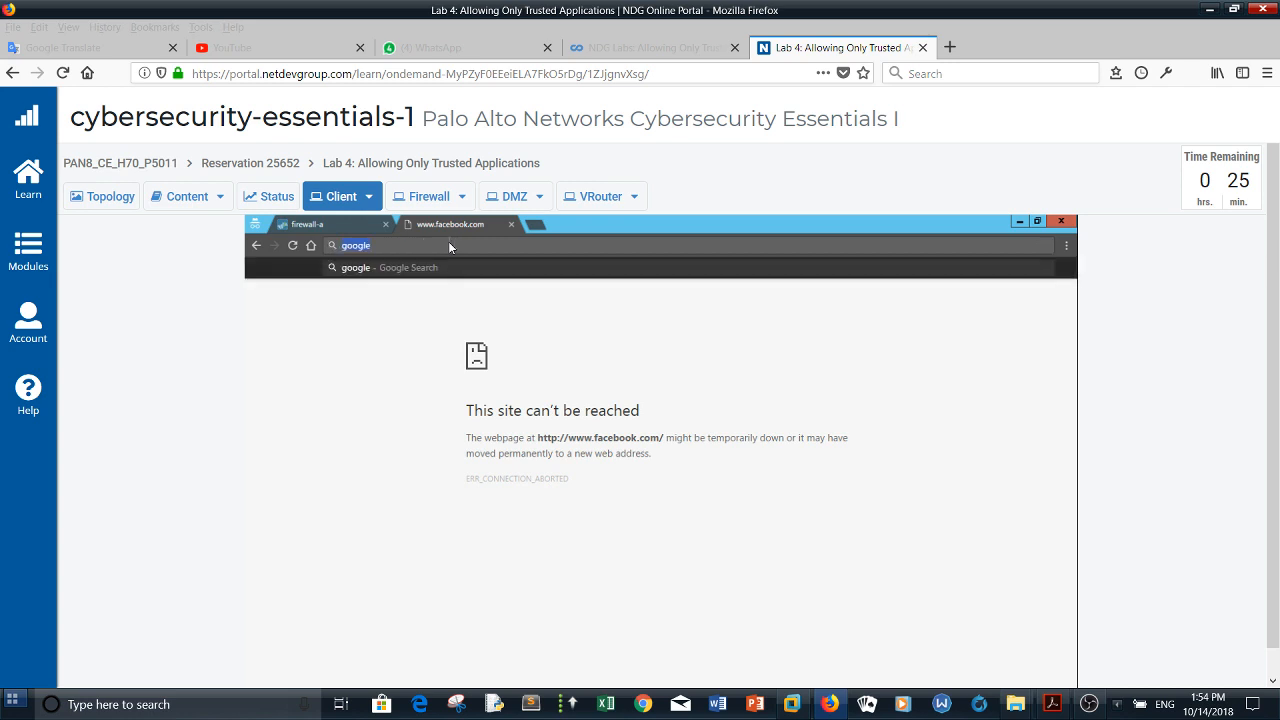
{"action": "key", "text": "Return"}
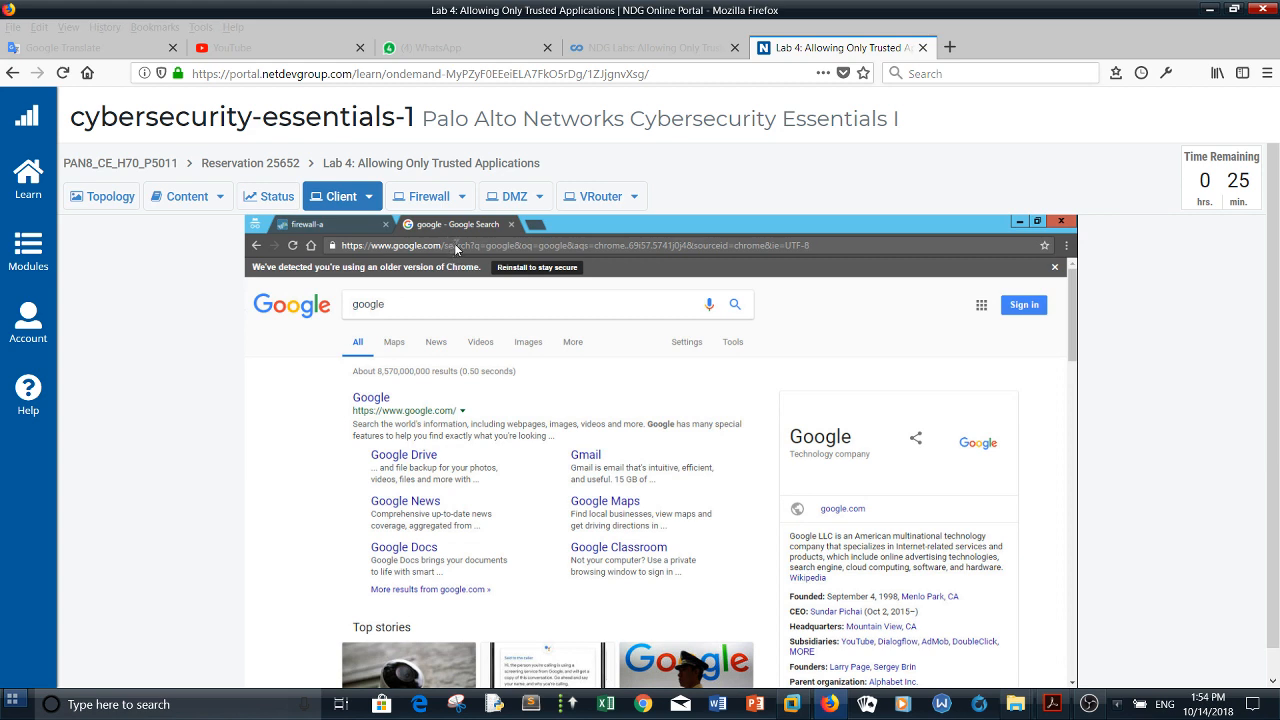
{"action": "left_click", "coordinate": [456, 249]}
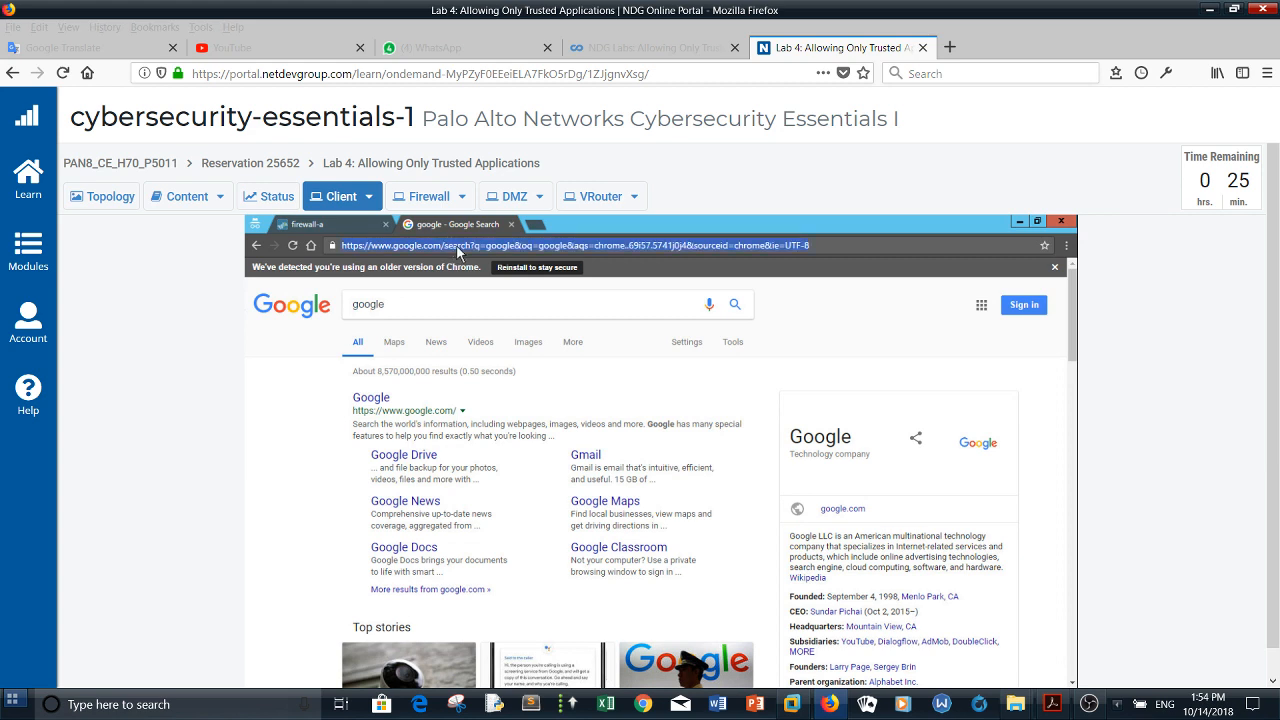
{"action": "type", "text": "twitter"}
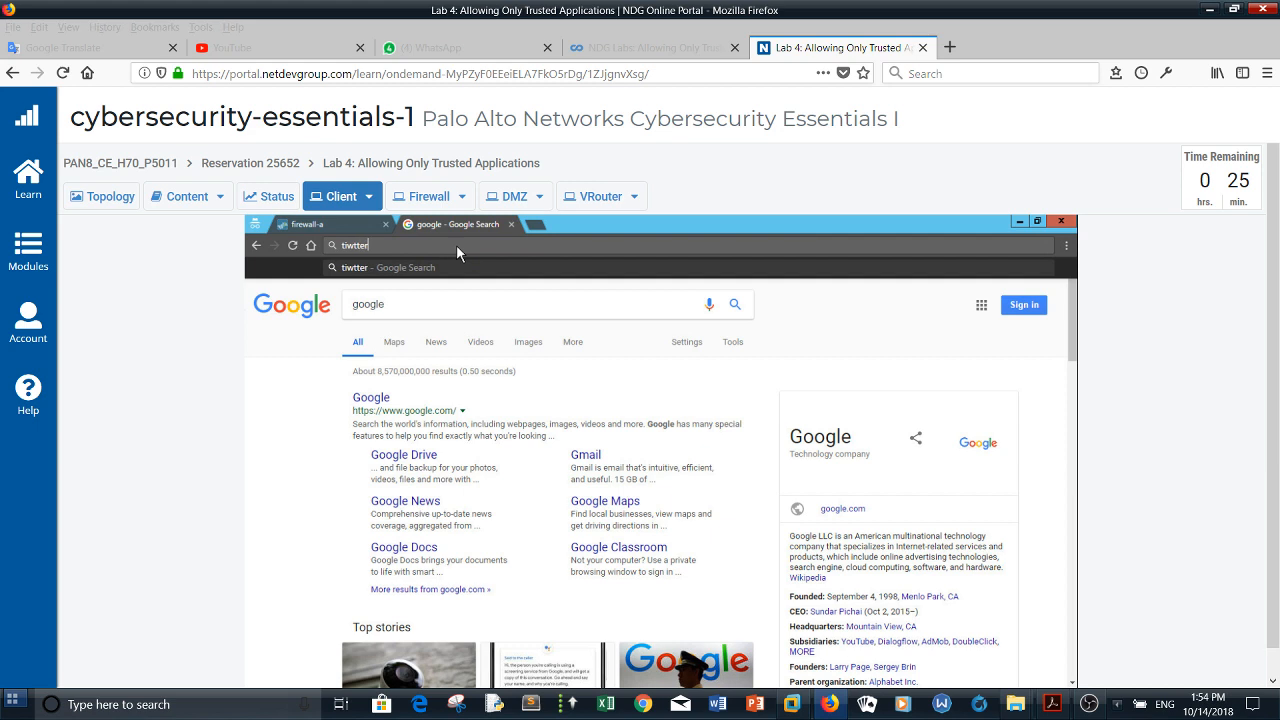
{"action": "key", "text": "ctrl+a"}
{"action": "type", "text": "google"}
{"action": "key", "text": "Return"}
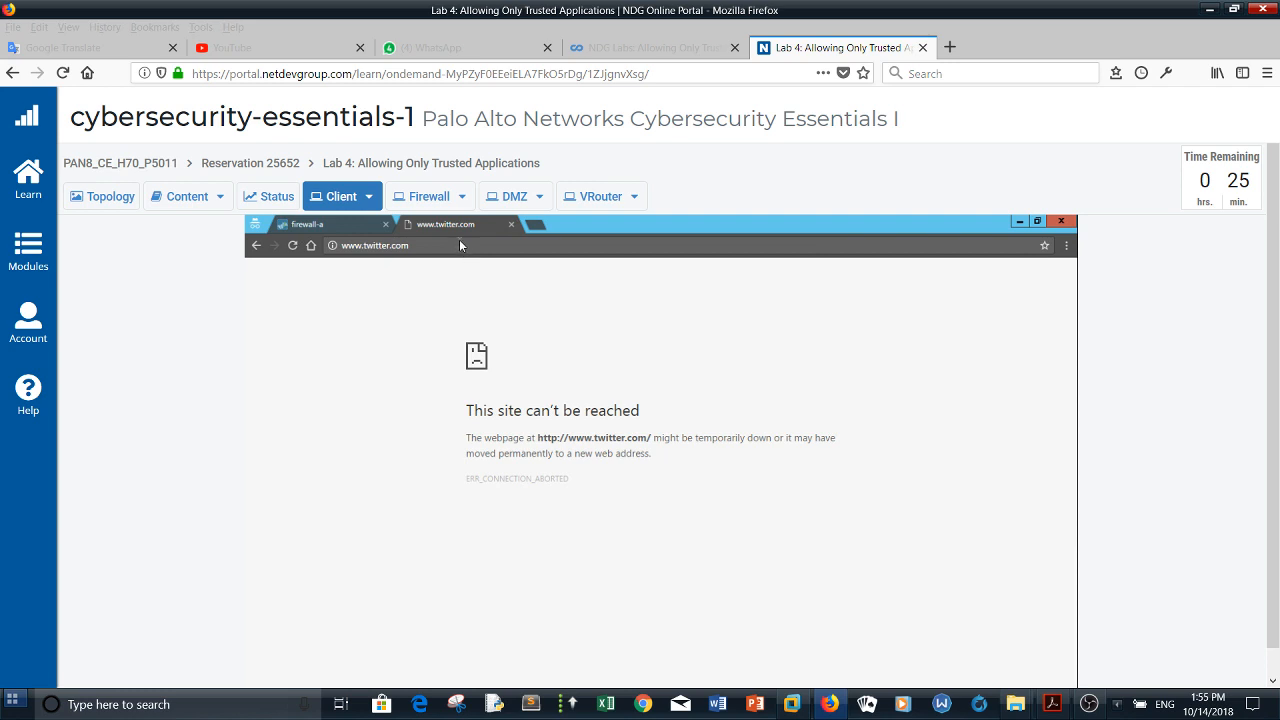
{"action": "left_click", "coordinate": [461, 245]}
{"action": "type", "text": "https"}
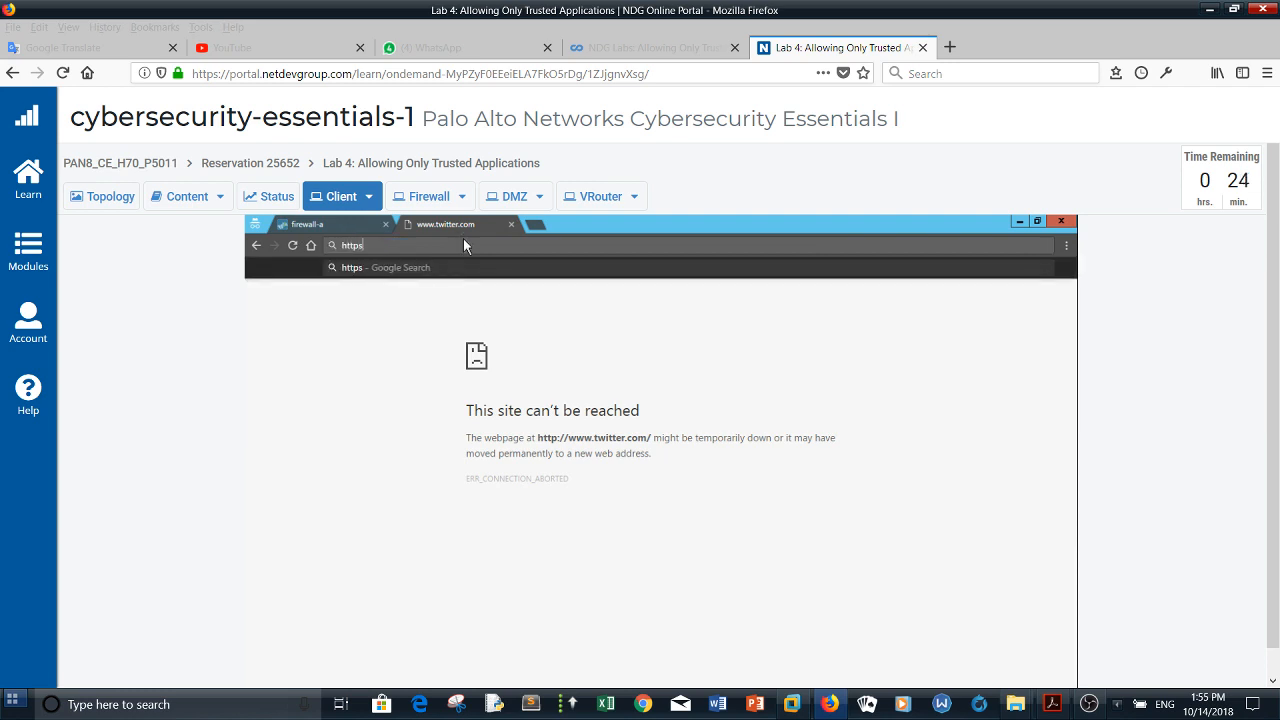
{"action": "type", "text": "://www.google"}
{"action": "key", "text": "Return"}
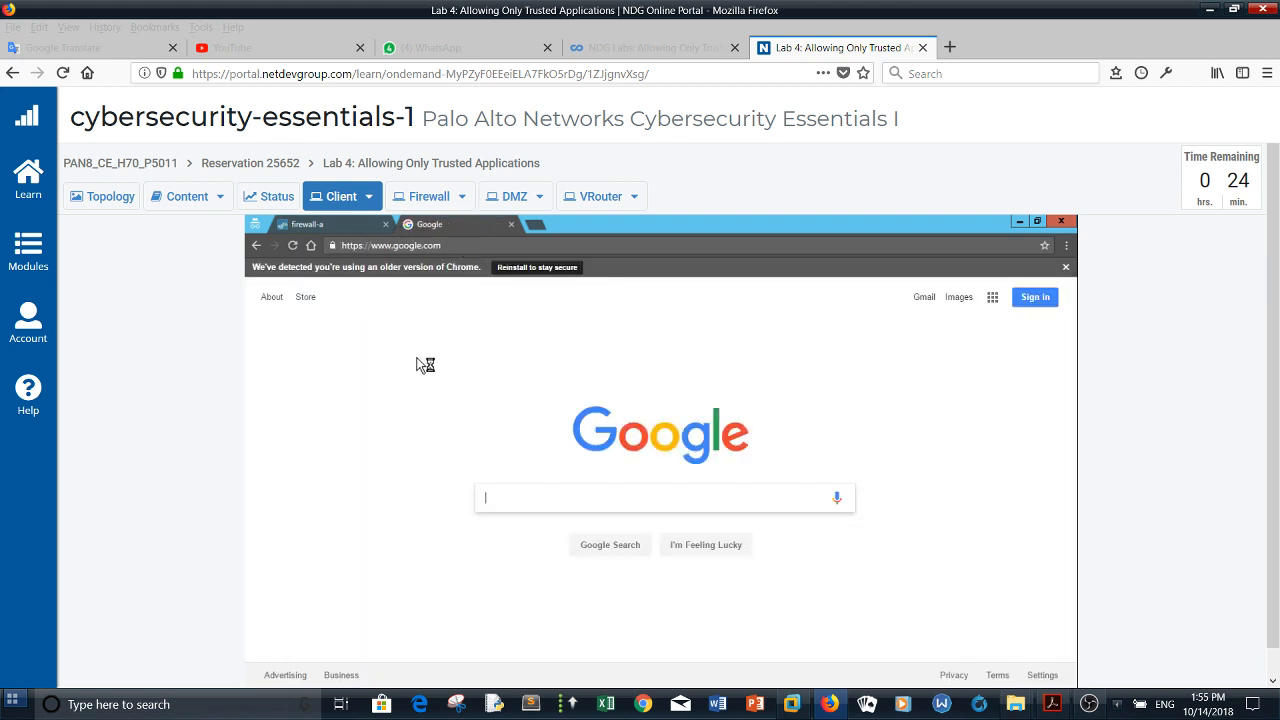
Step: Search Google for facebook and test the Facebook site from the results, returning to the firewall-a page
{"action": "type", "text": "facebo"}
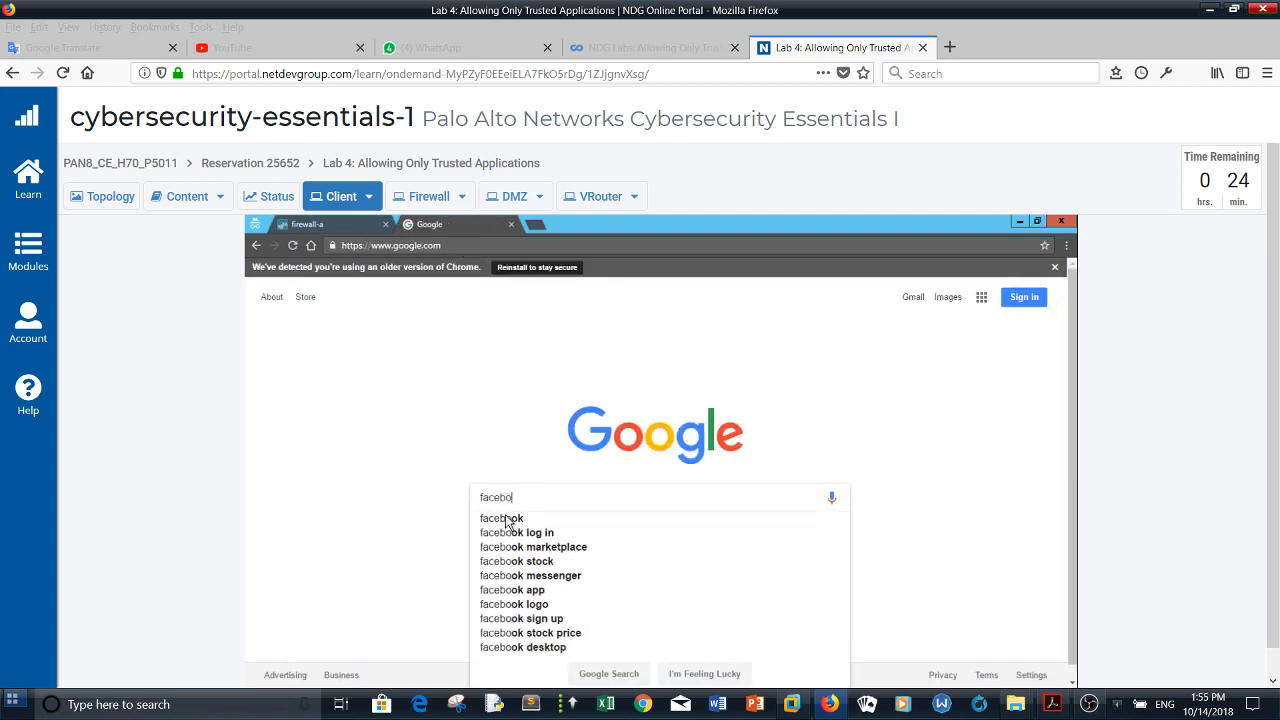
{"action": "left_click", "coordinate": [505, 518]}
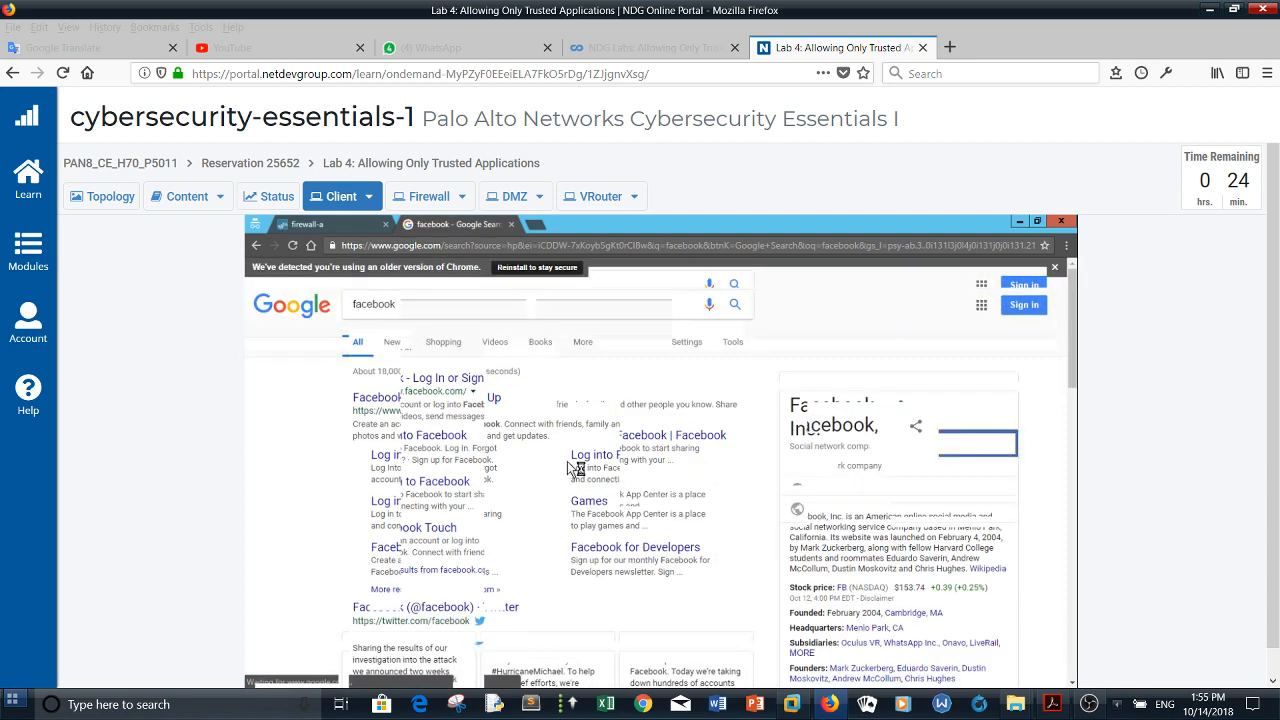
{"action": "left_click", "coordinate": [597, 408]}
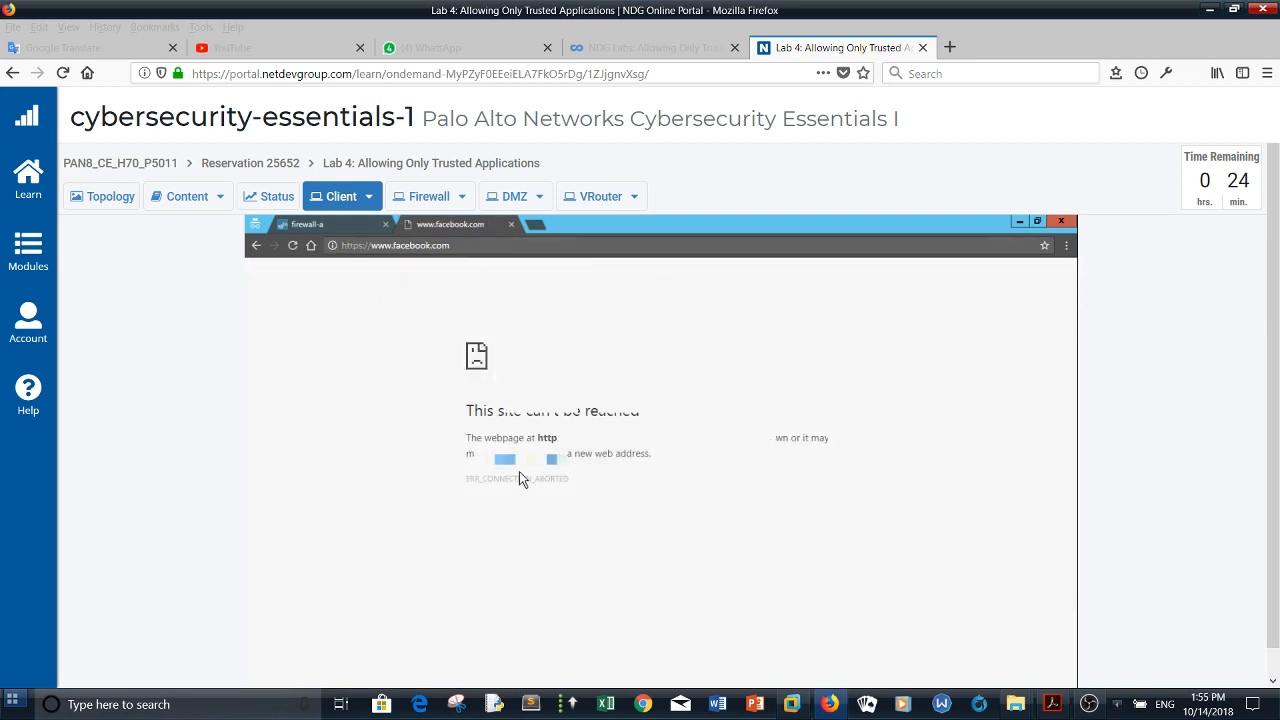
{"action": "left_click", "coordinate": [339, 224]}
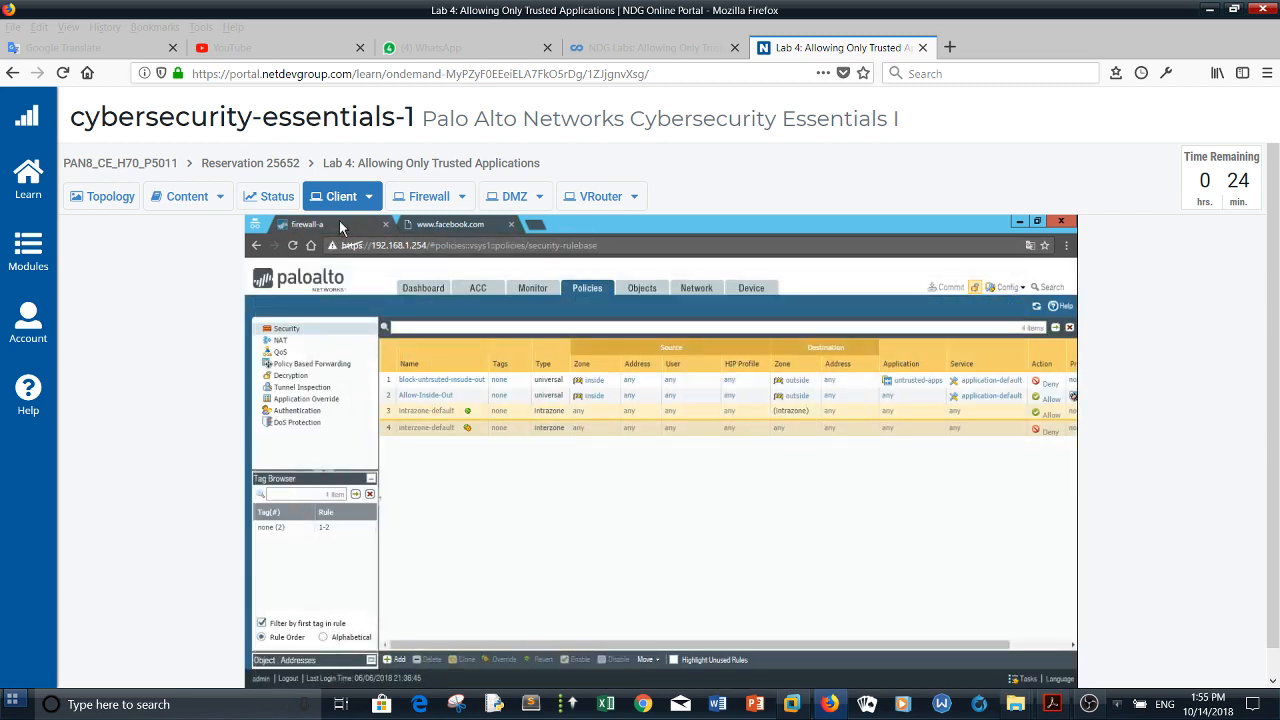